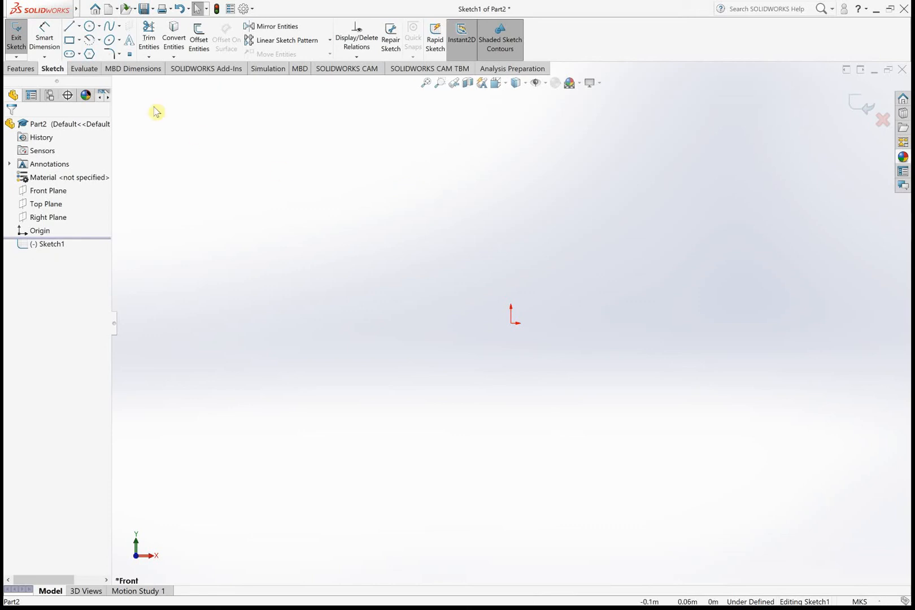
- Sketch a horizontal line about 0.013 m long, above and to the left of the origin
left_click(67, 27)
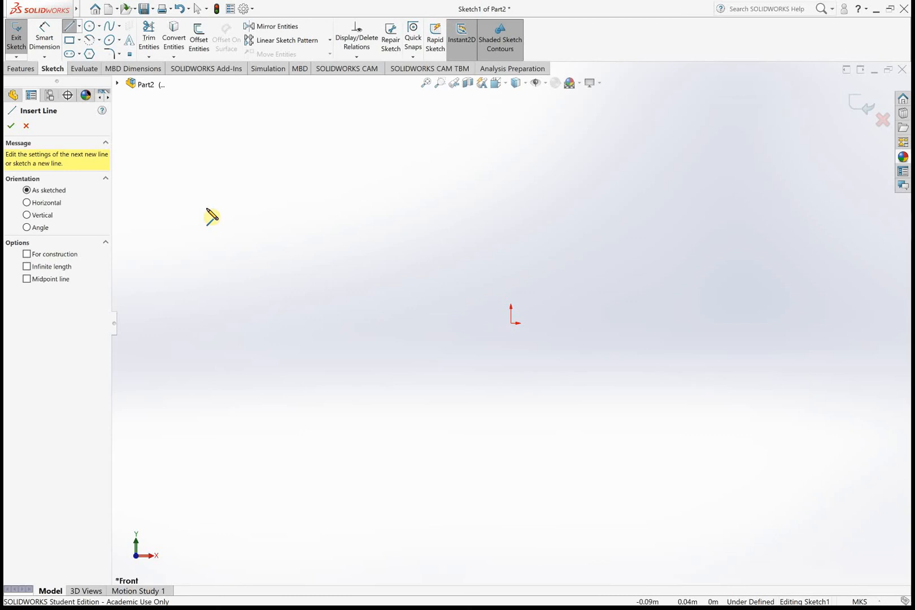
left_click_drag(207, 208, 250, 208)
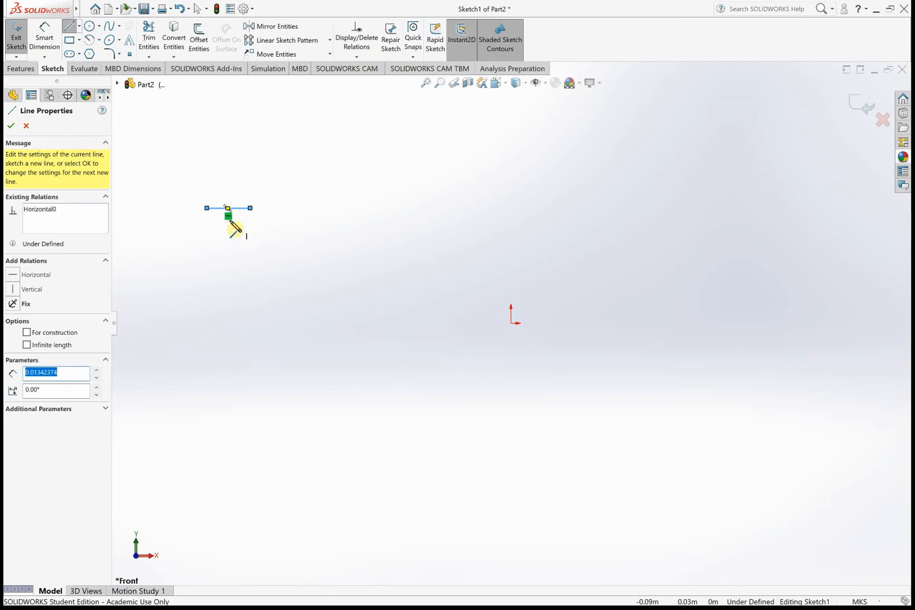
left_click(230, 217)
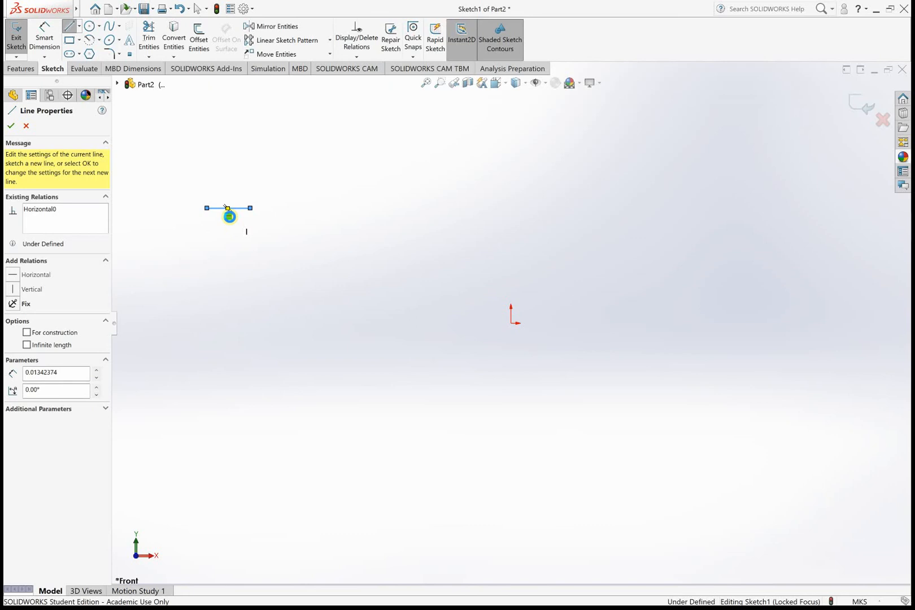
left_click(228, 216)
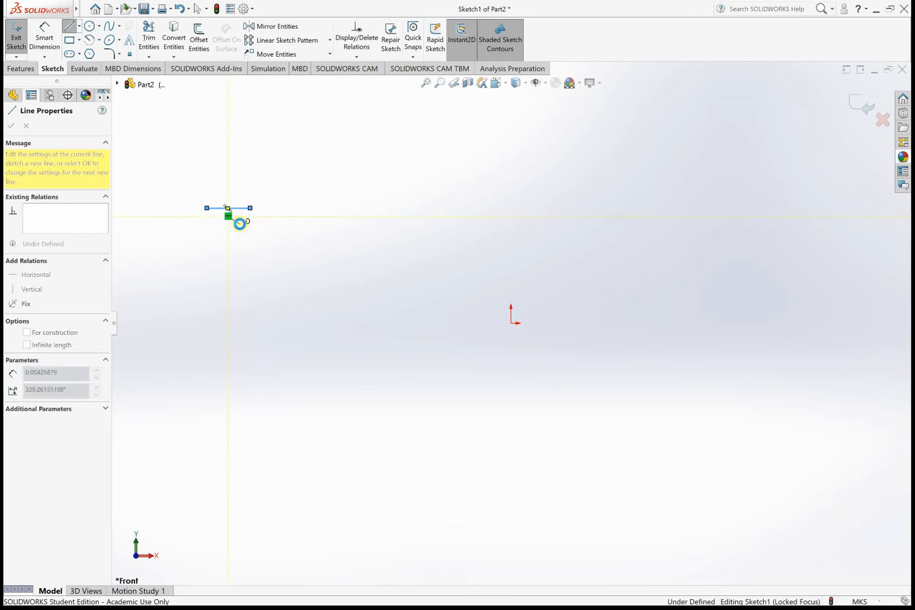
key("Escape")
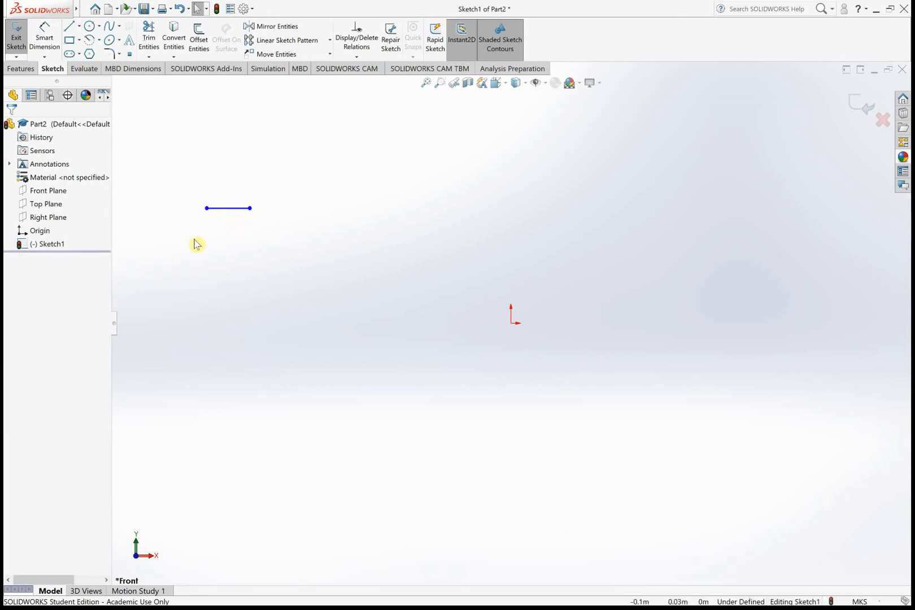
- Sketch nine connected lines from the horizontal line's right end around to its left end, forming an irregular outline
left_click(74, 27)
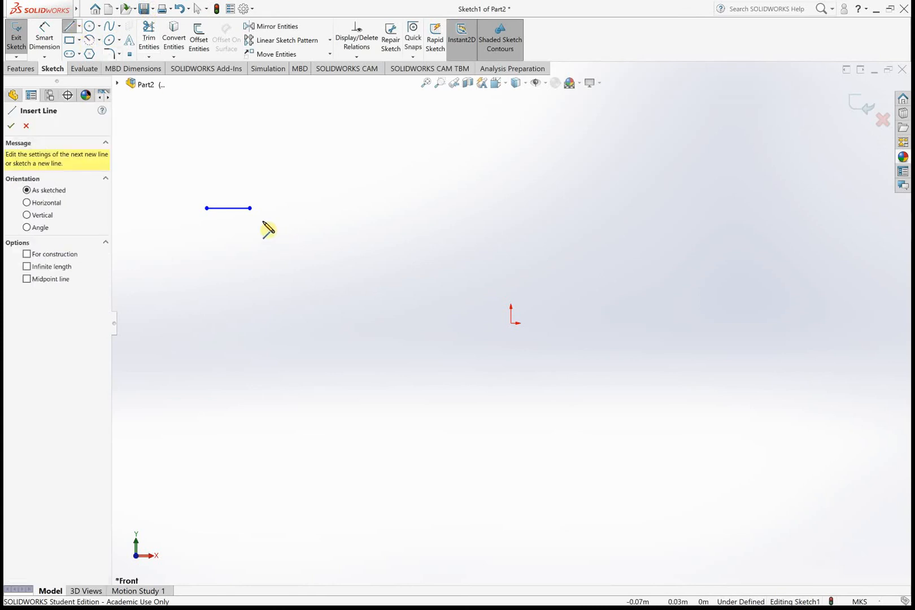
left_click(250, 208)
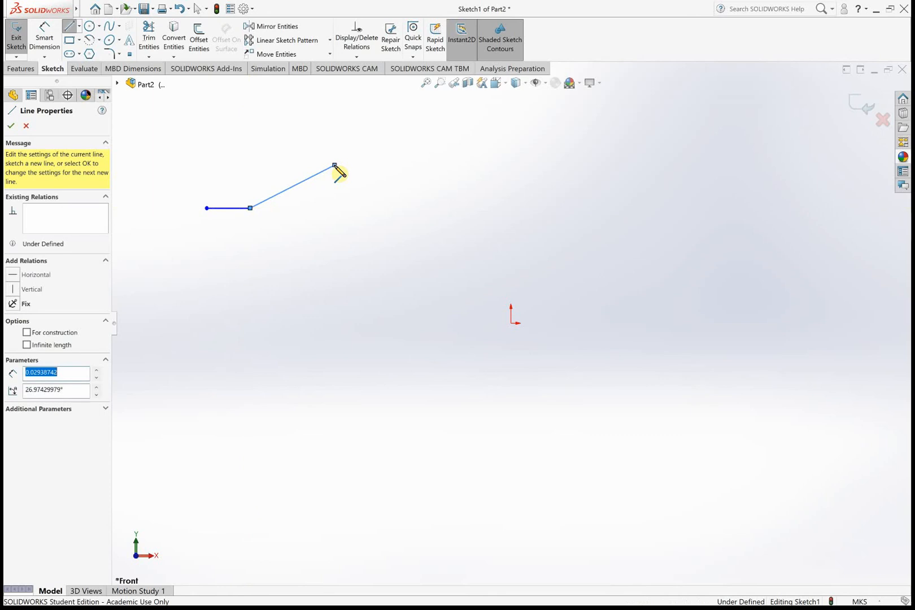
left_click(335, 165)
left_click(382, 246)
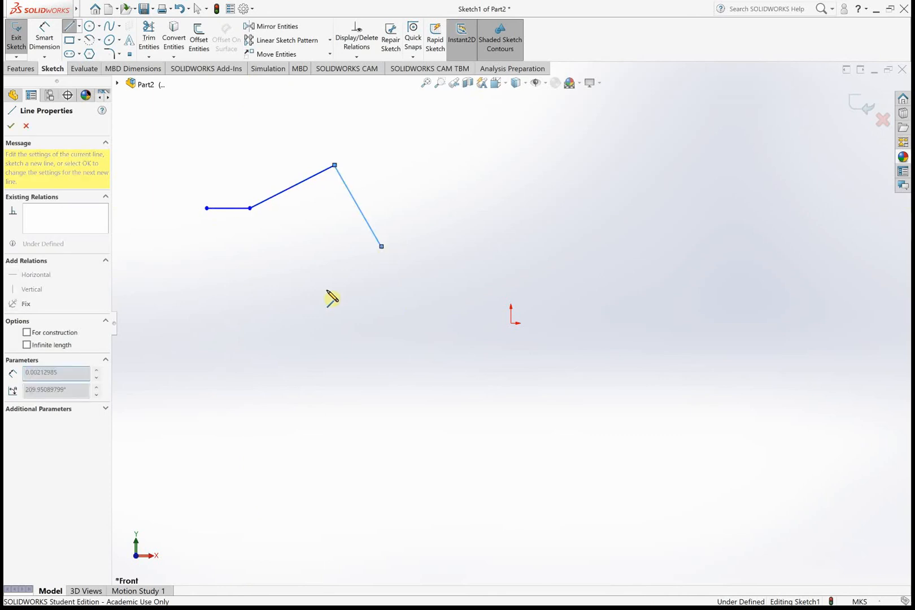
left_click(316, 306)
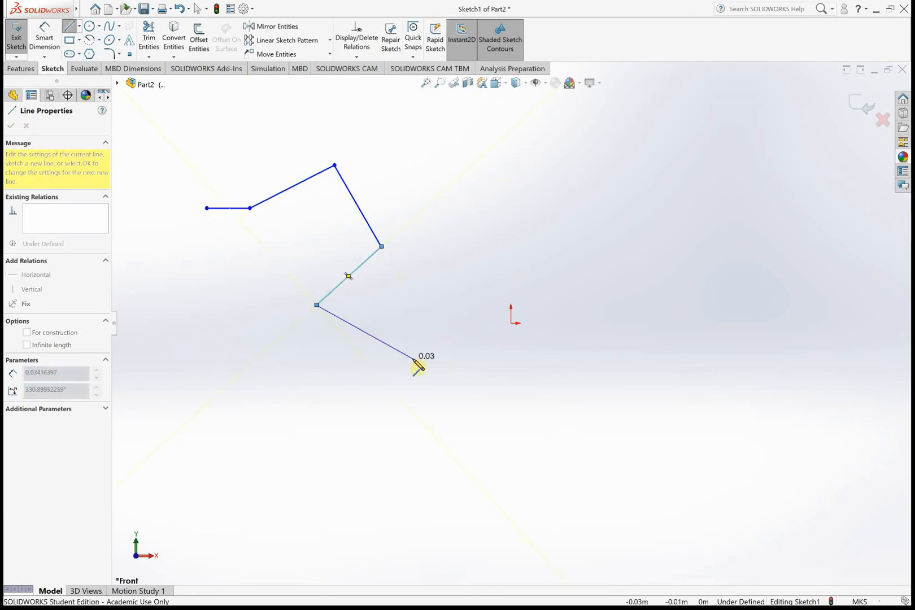
double_click(413, 358)
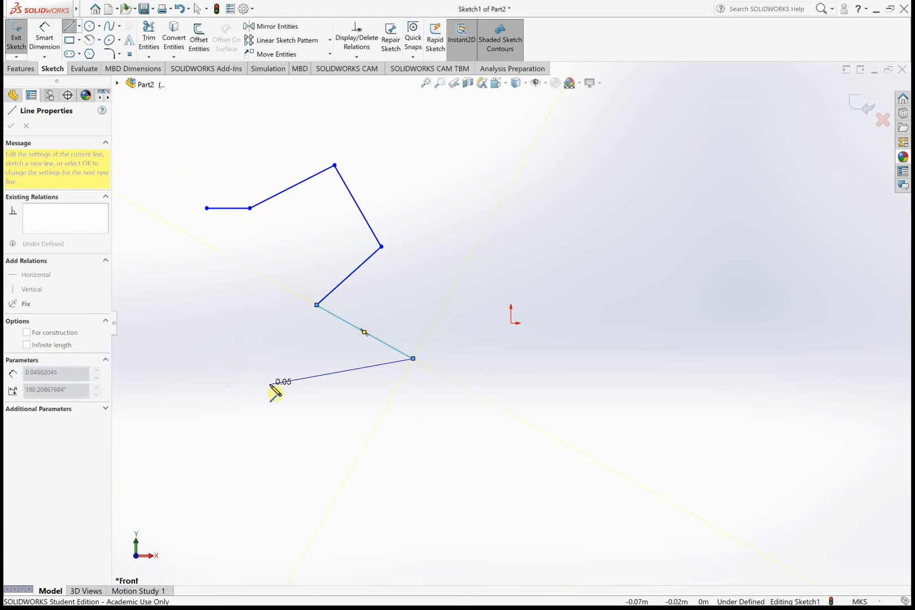
double_click(270, 384)
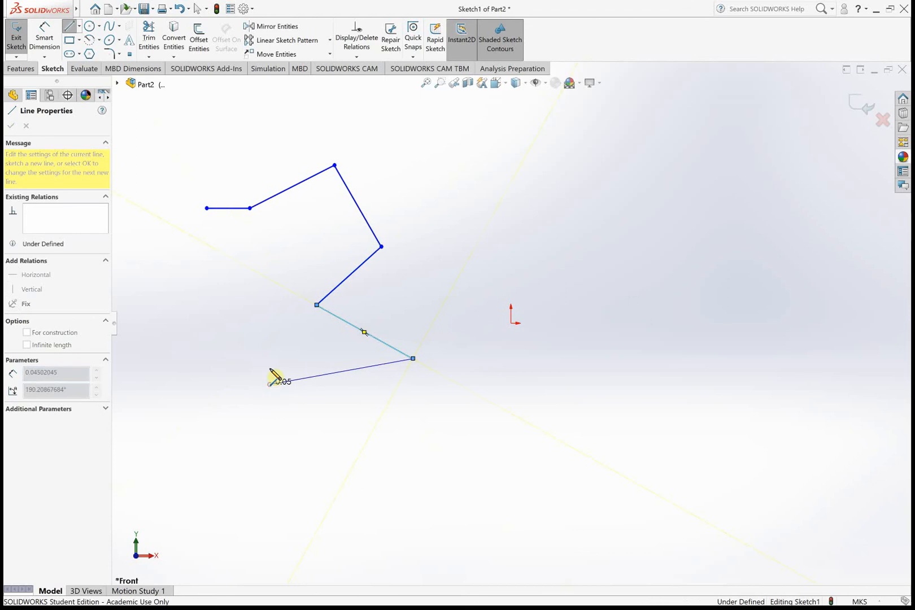
left_click(196, 367)
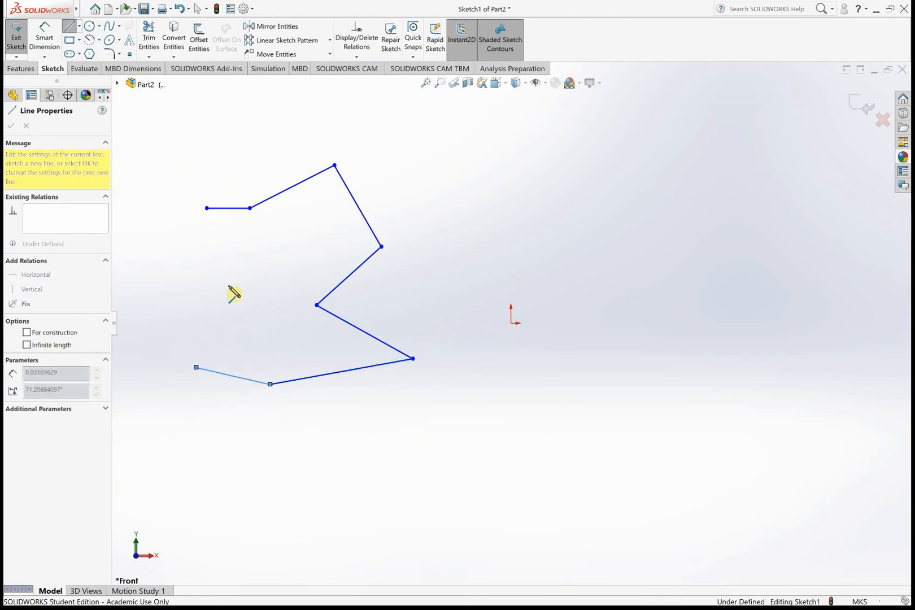
left_click(228, 285)
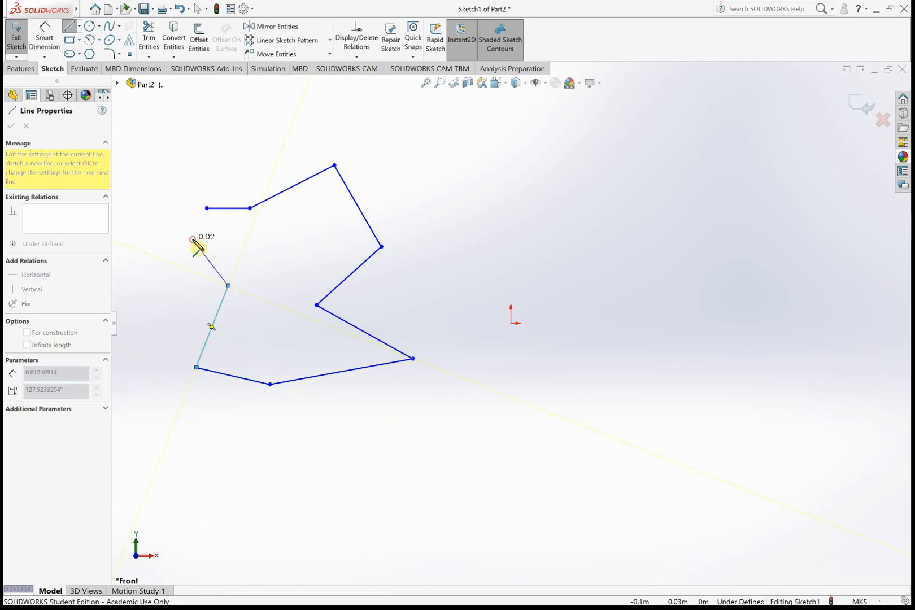
left_click(193, 239)
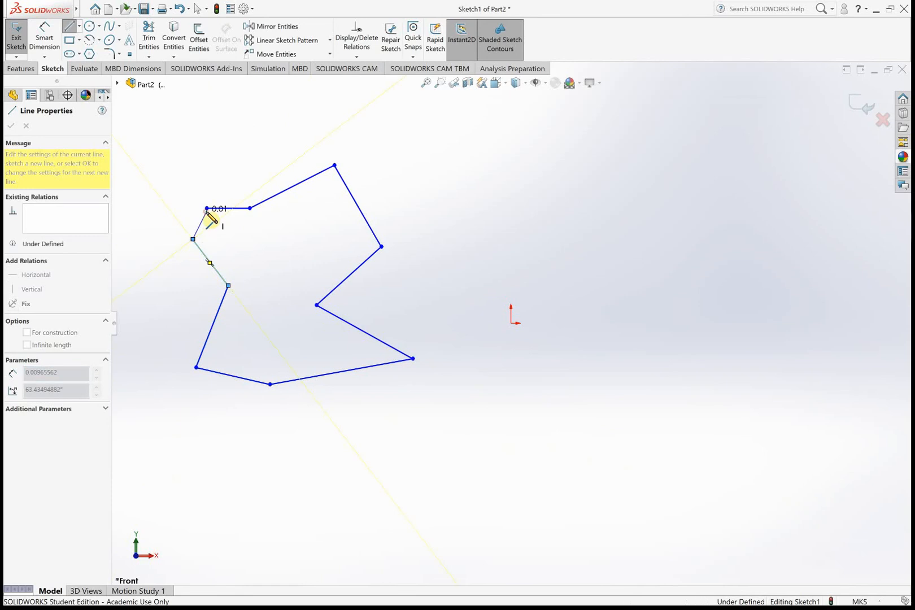
left_click(207, 208)
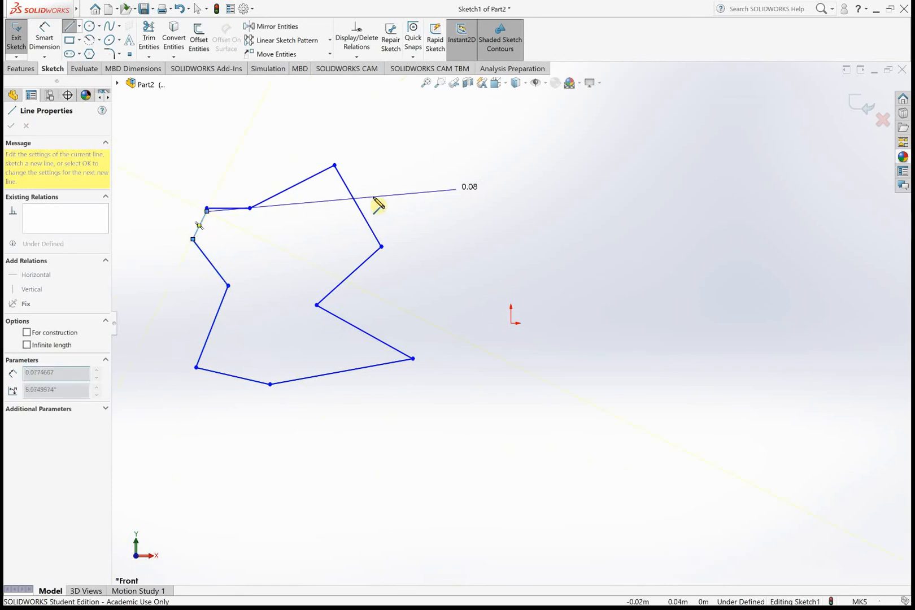
- Close the outline with a tiny arc joining the last line's end to the left end of the horizontal line
left_click(206, 210)
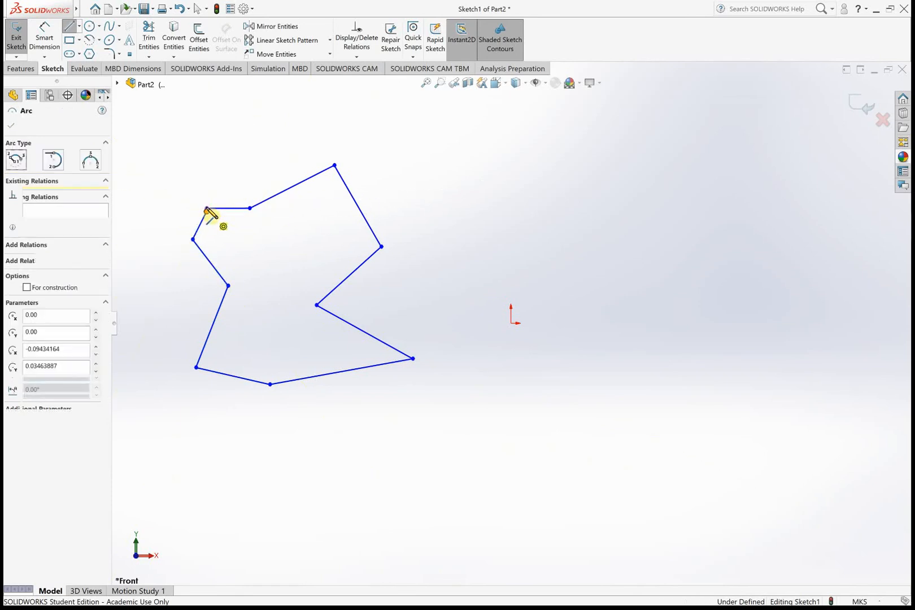
left_click(210, 212)
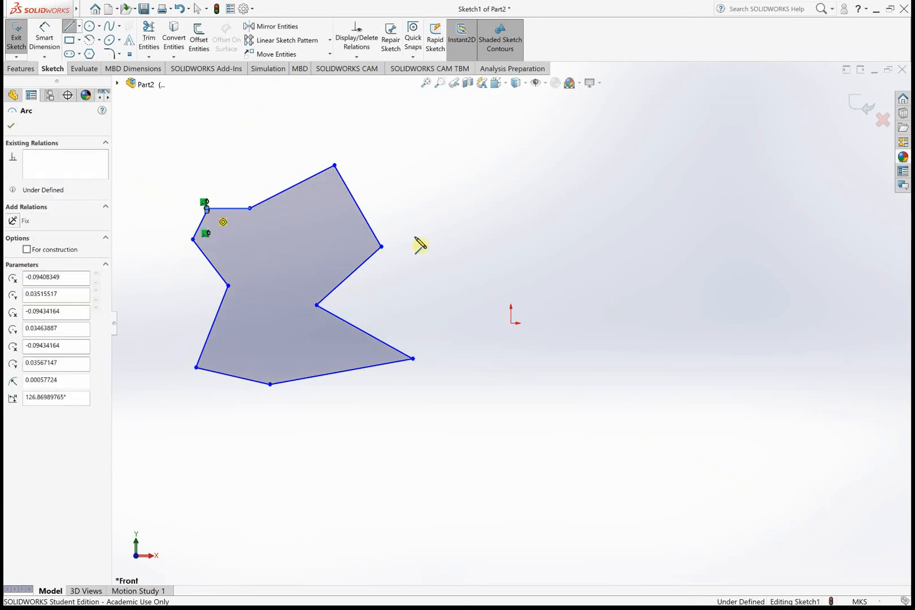
key("Escape")
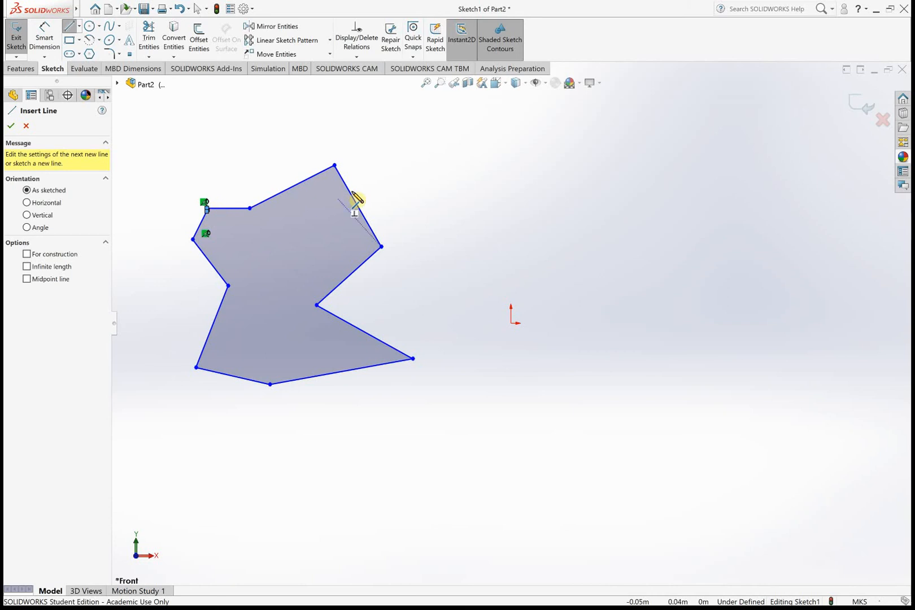
key("Escape")
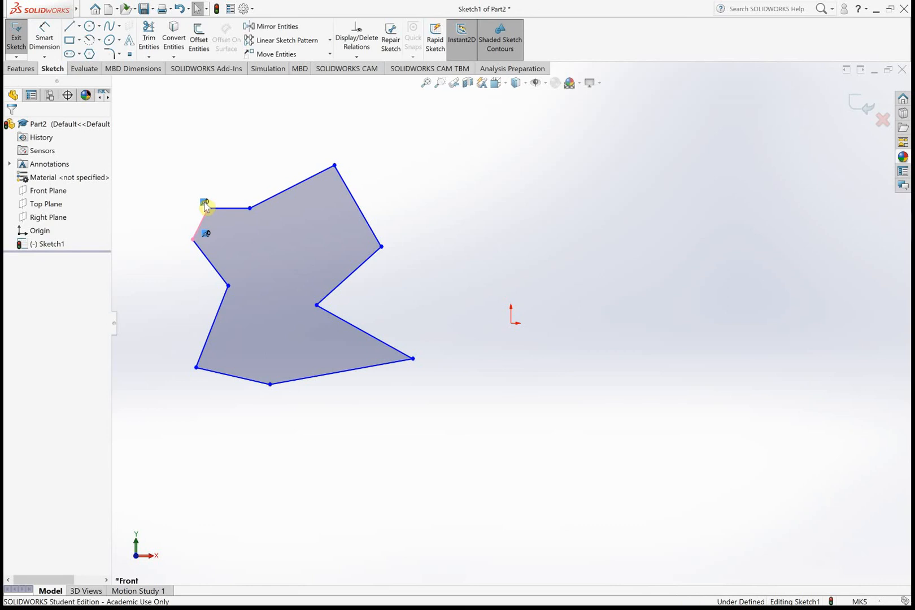
- Add a Horizontal relation to the short slanted line at the outline's lower-left corner
left_click(244, 226)
left_click(244, 226)
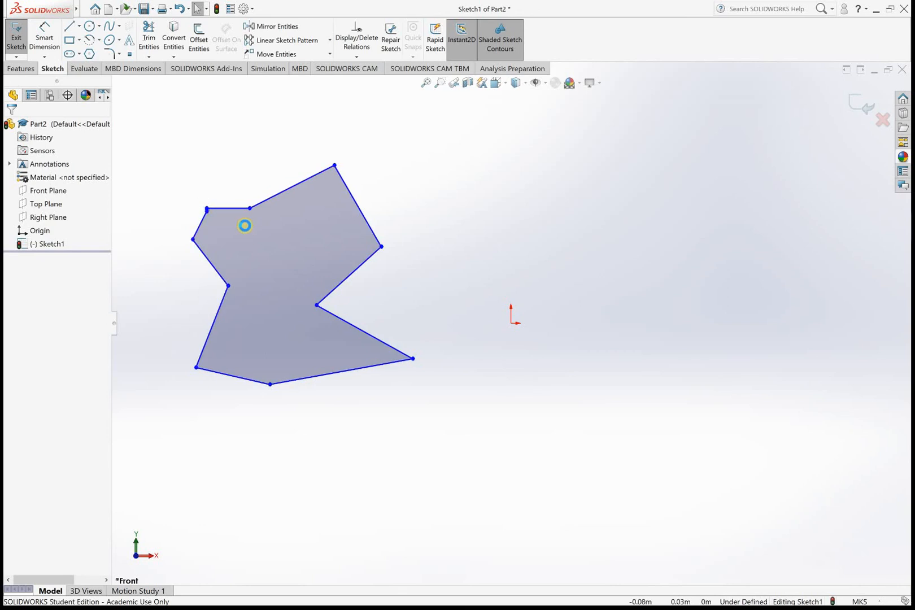
left_click(248, 231)
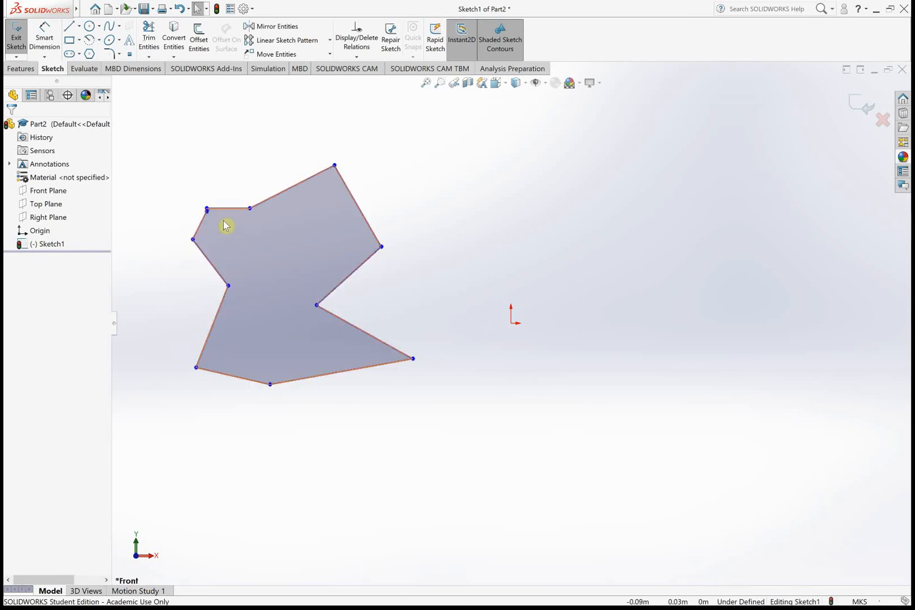
left_click(598, 146)
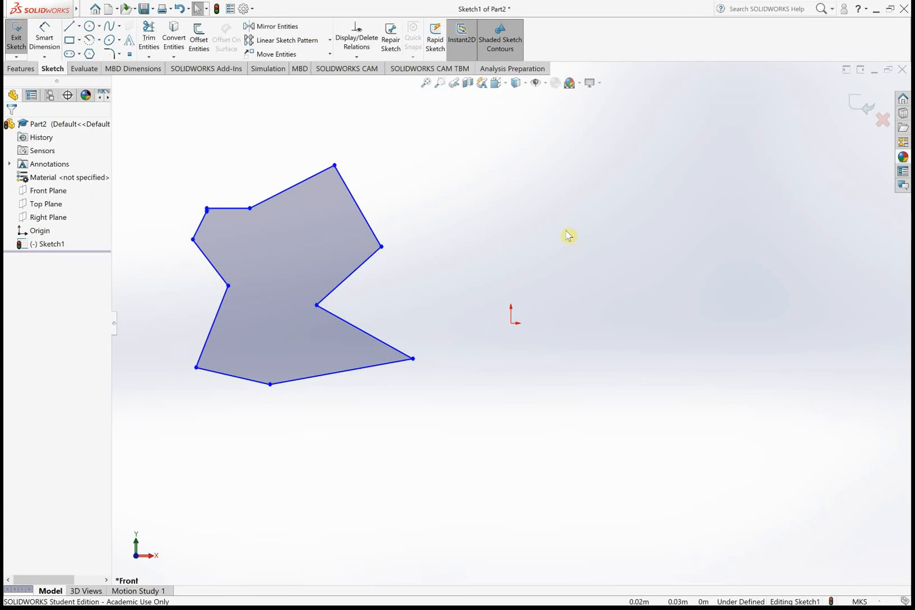
left_click(239, 380)
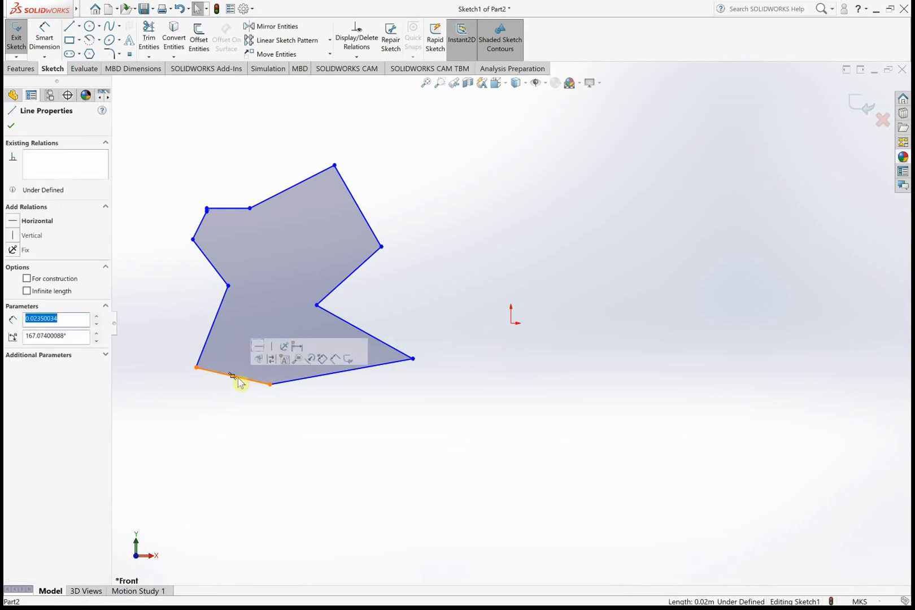
left_click(20, 223)
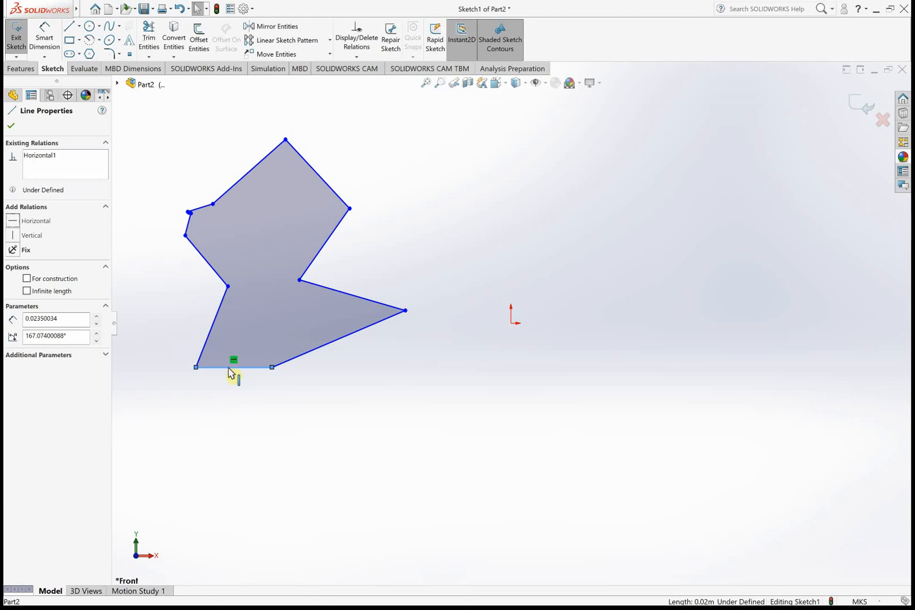
left_click(207, 343)
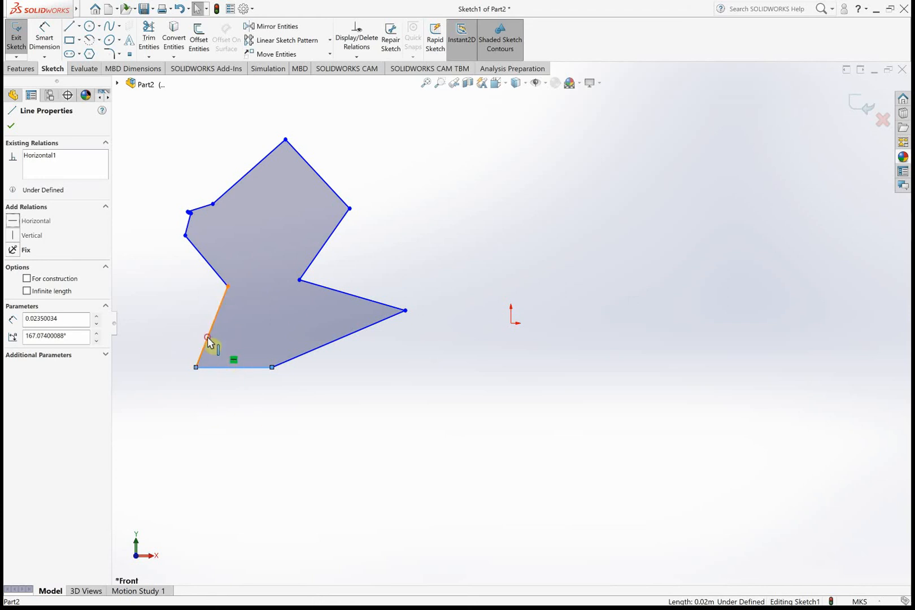
left_click(211, 368, "ctrl")
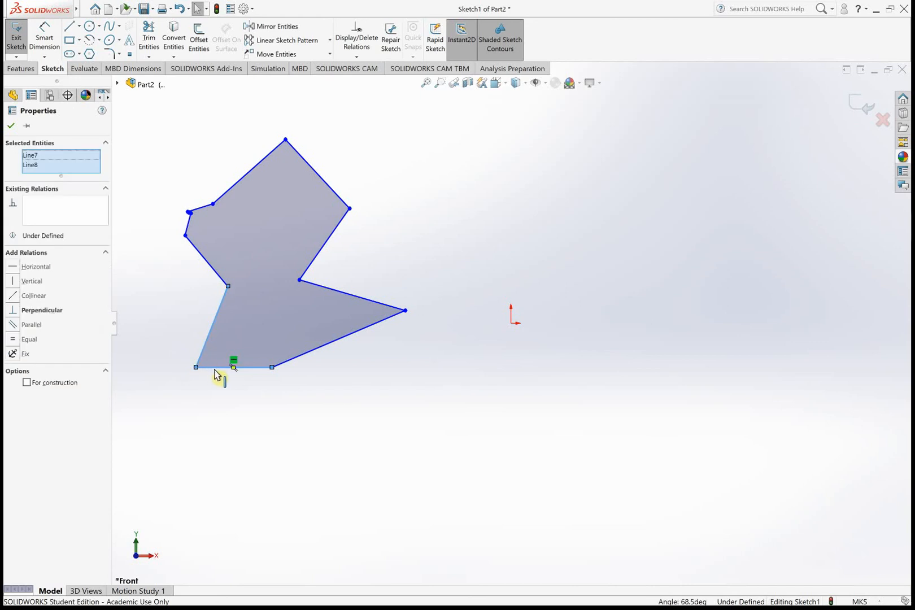
left_click(216, 331)
left_click(214, 328)
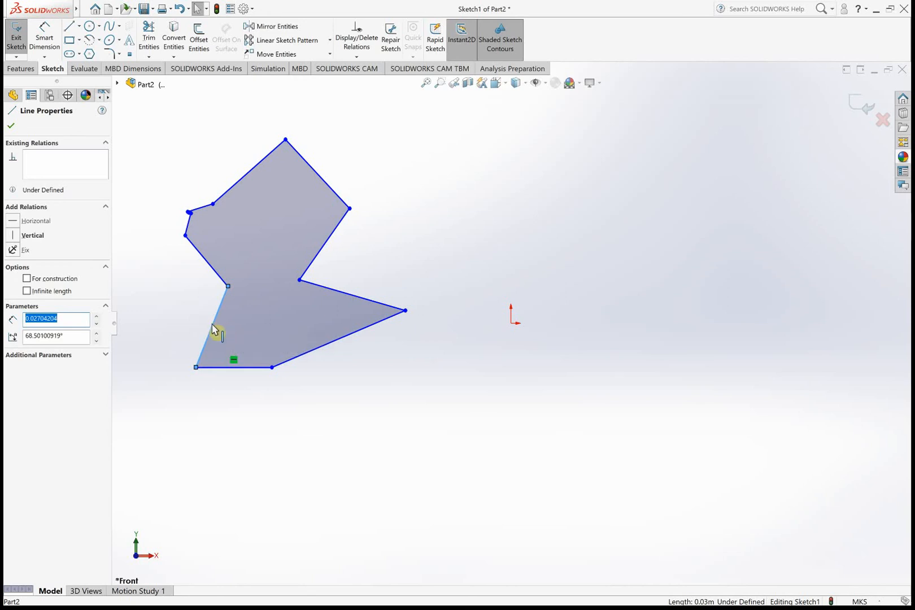
key("Escape")
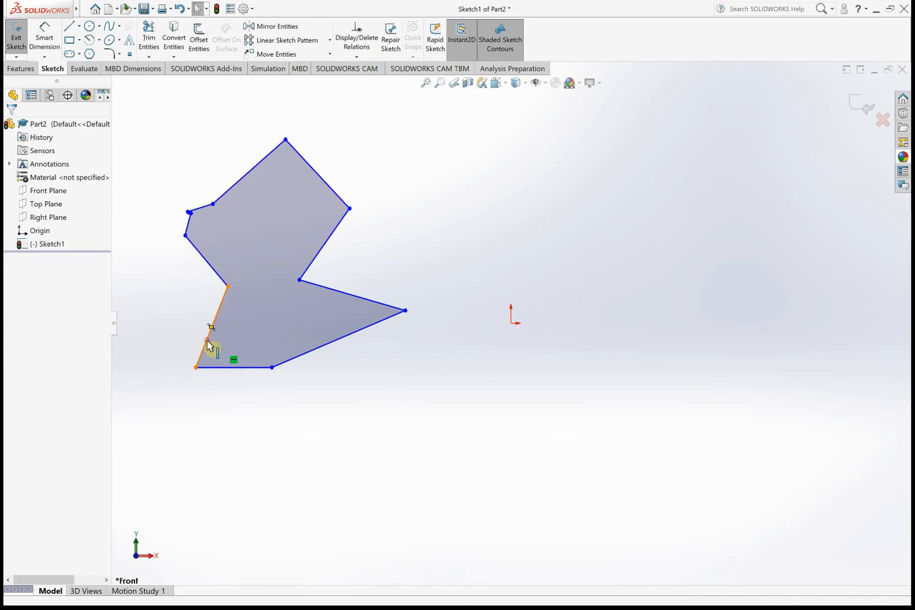
- Make the slanted lower-left side line perpendicular to the horizontal bottom line
left_click(209, 345)
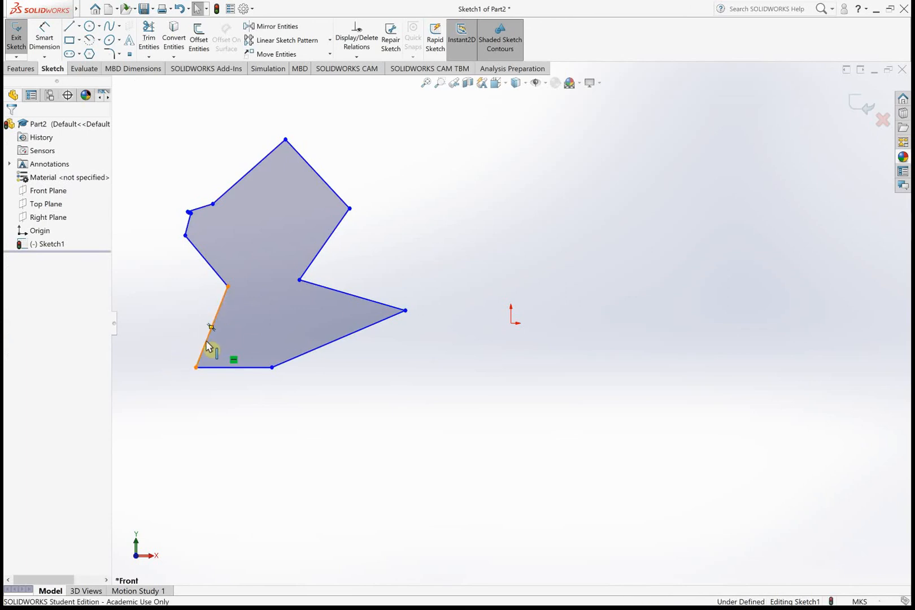
left_click(220, 368)
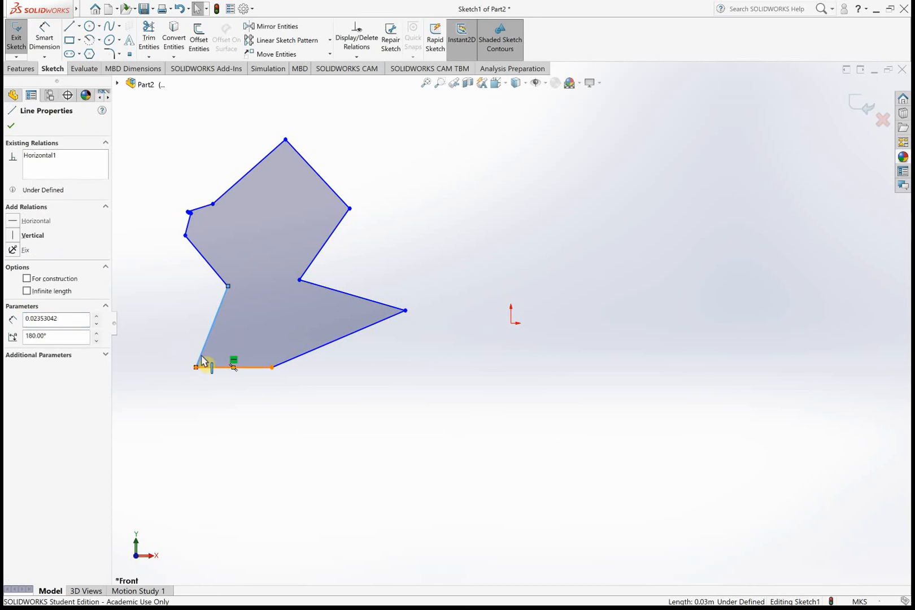
left_click(204, 367, "ctrl")
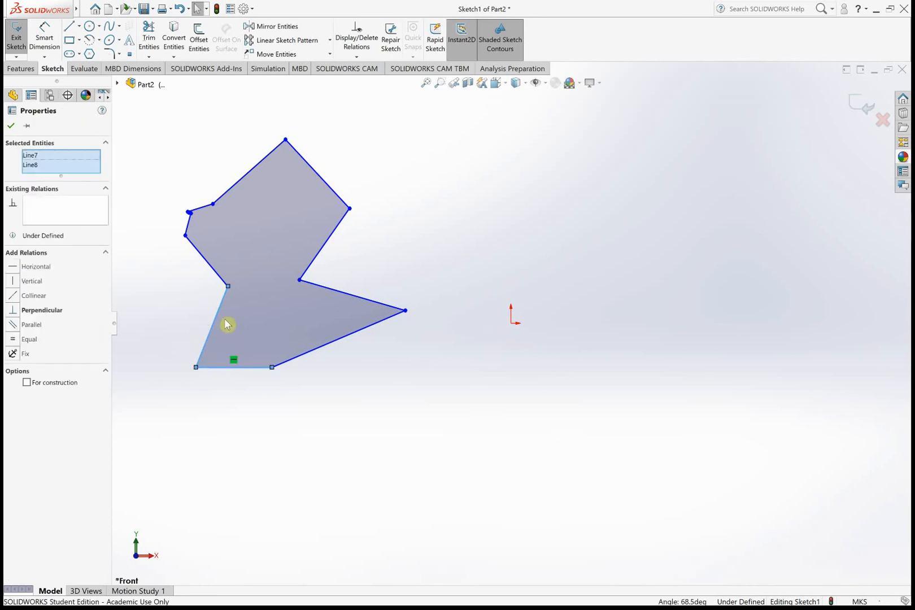
mouse_move(225, 321)
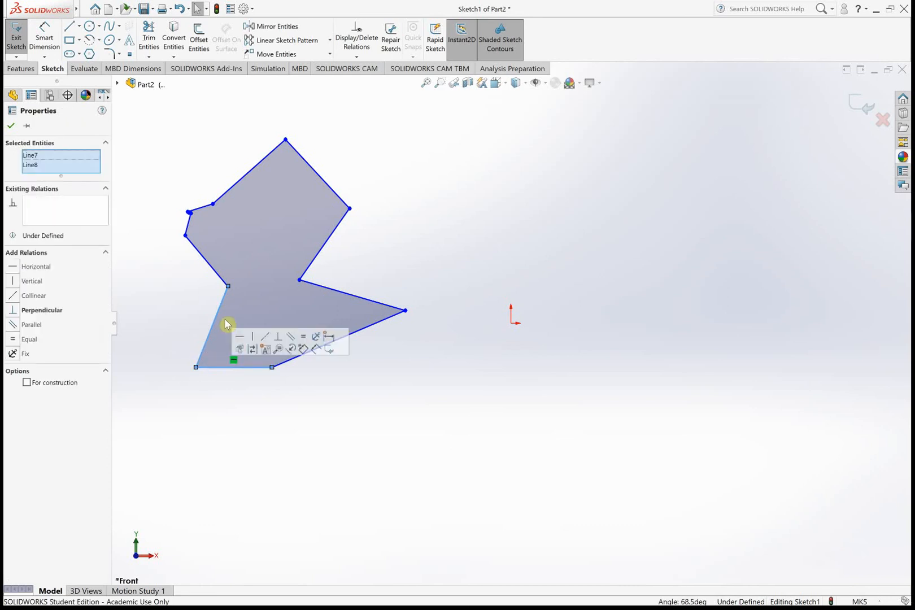
left_click(41, 310)
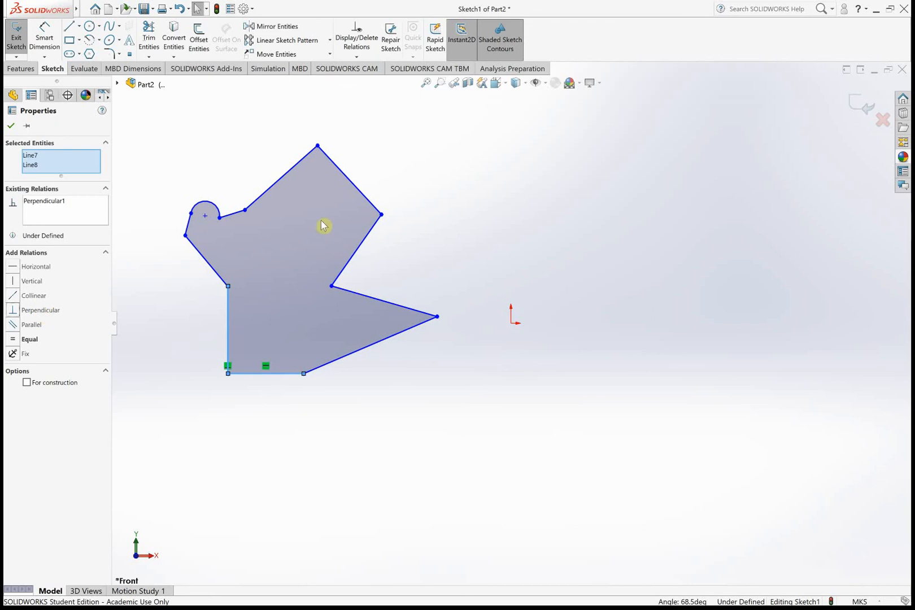
- Delete the small arc at the outline's upper-left corner
left_click(210, 203)
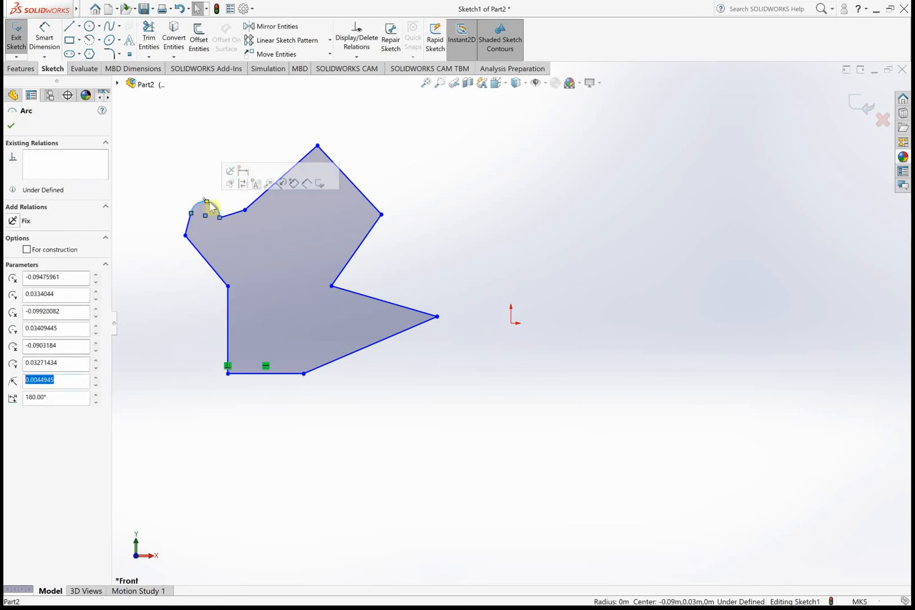
key("Delete")
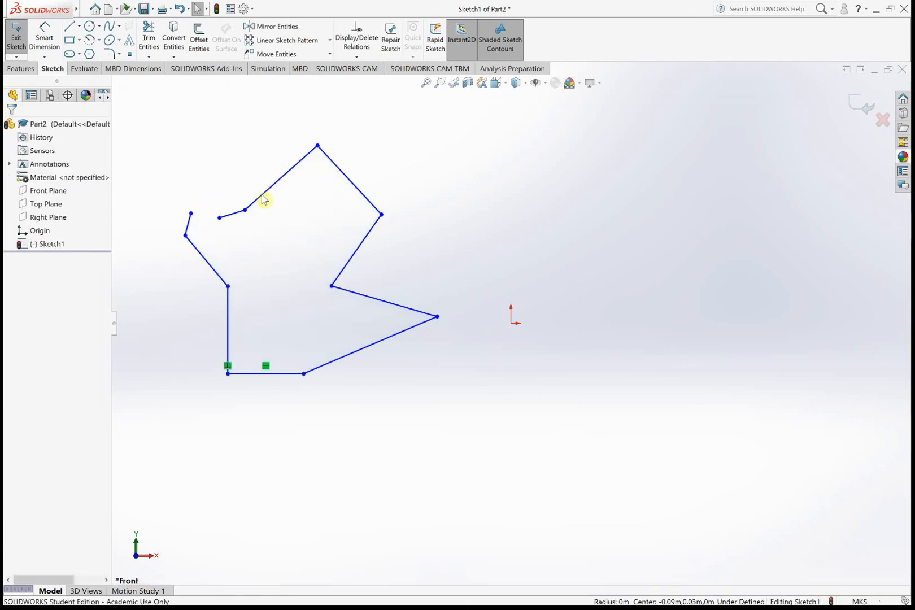
- Close the gap at the outline's upper-left with a straight line joining the two open endpoints
left_click(72, 28)
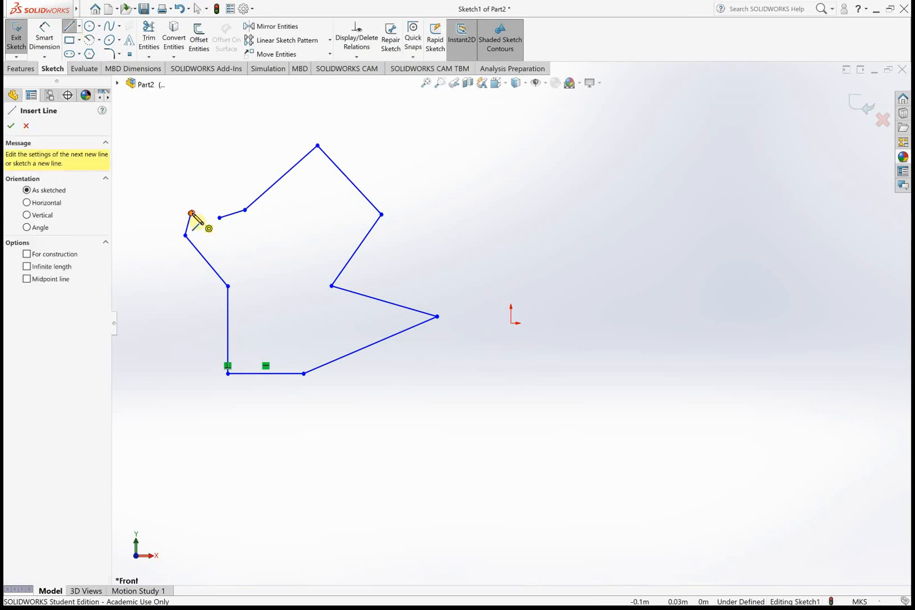
left_click(191, 213)
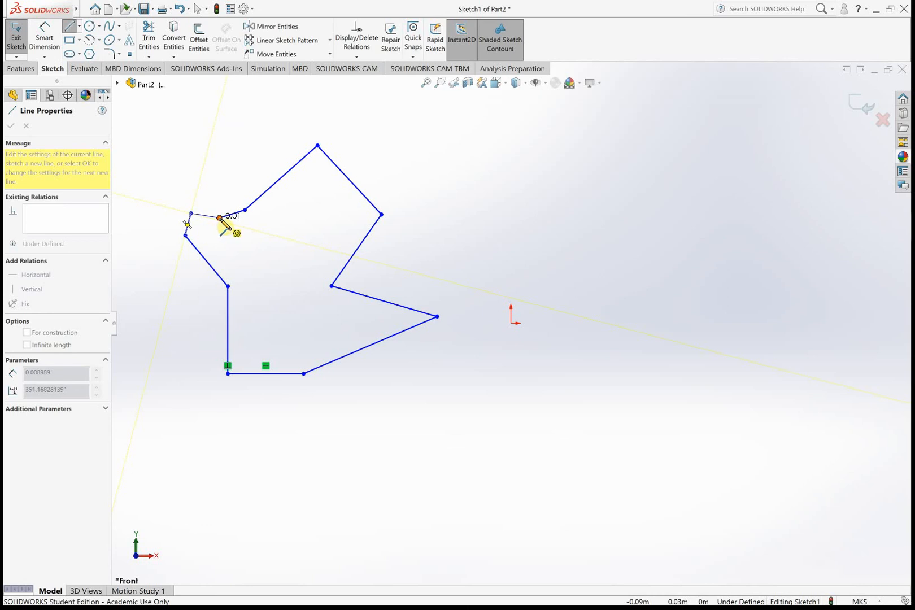
left_click(219, 218)
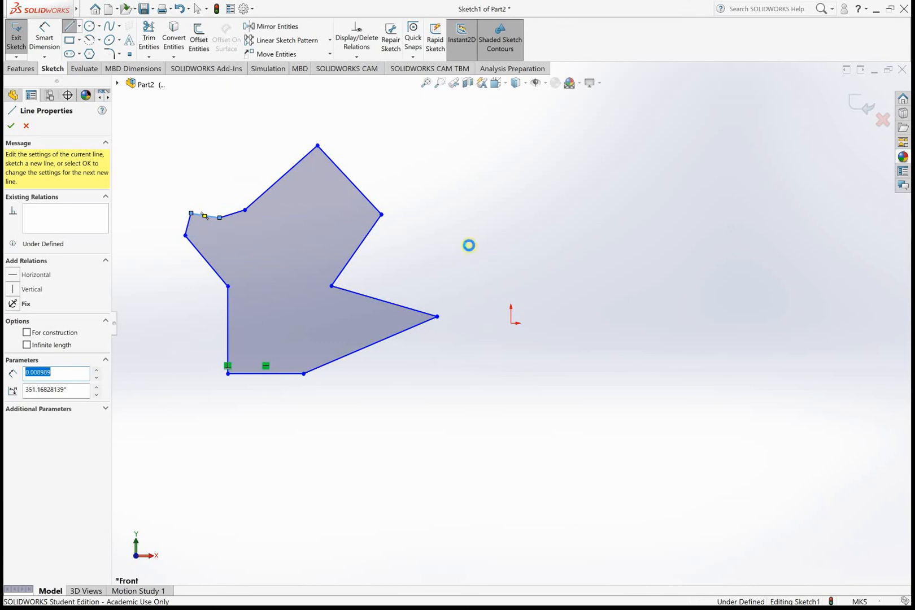
key("Escape")
key("Escape")
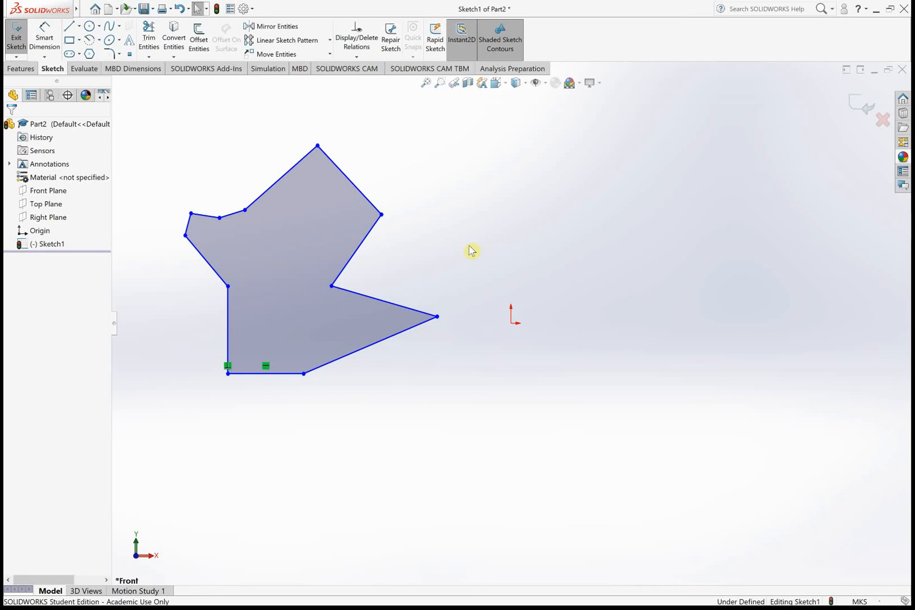
- Dimension the angle between the two lines meeting at the outline's rightmost corner and set it to 60°
key("ctrl+a")
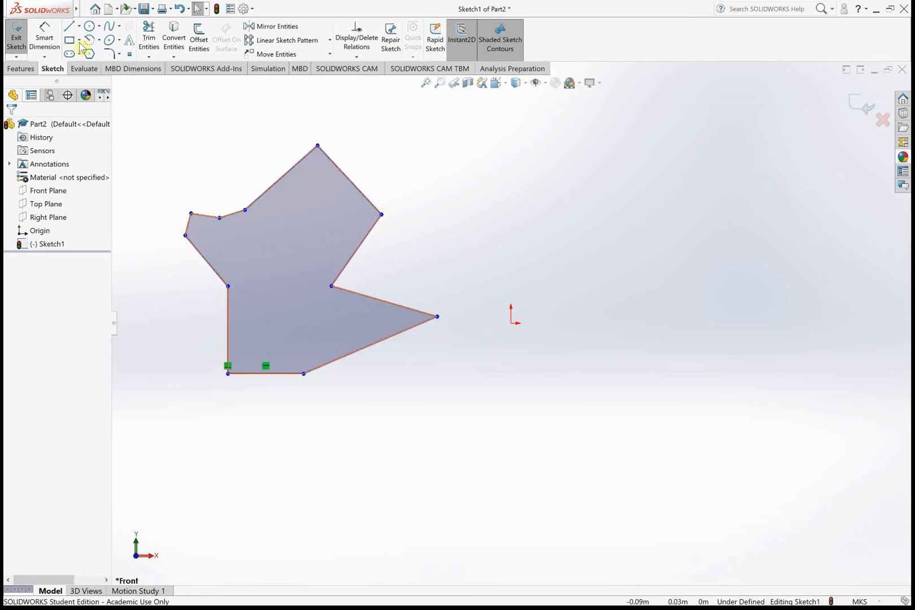
left_click(48, 40)
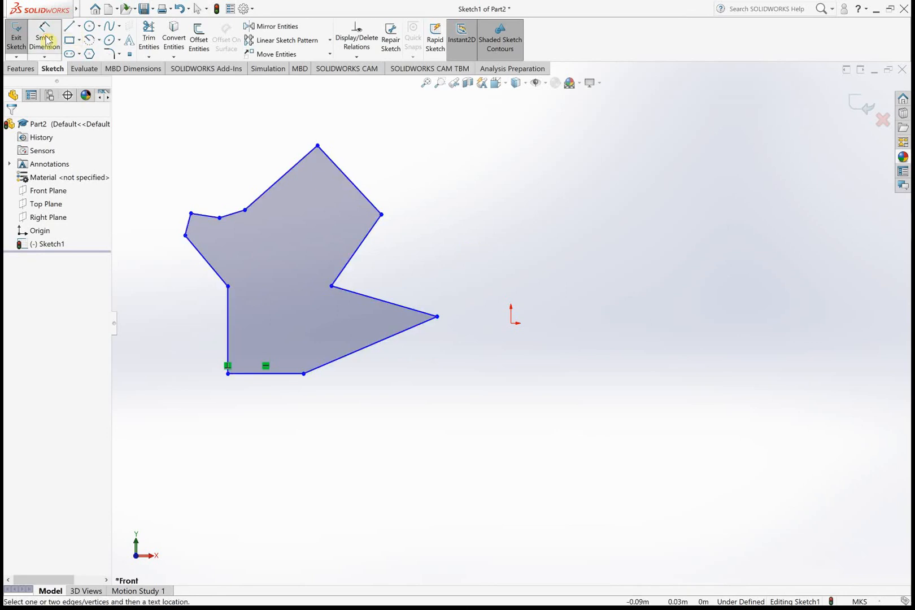
left_click(410, 312)
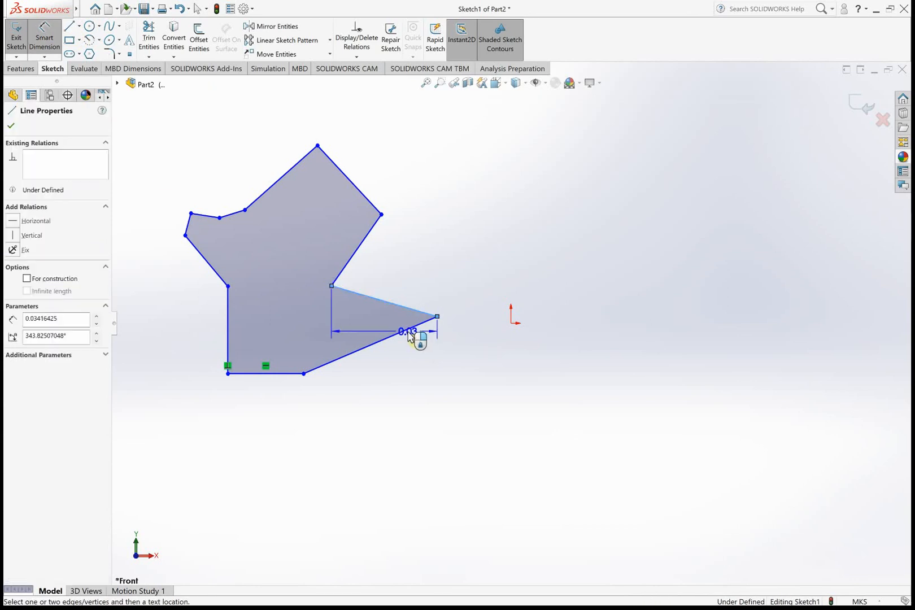
left_click(409, 333)
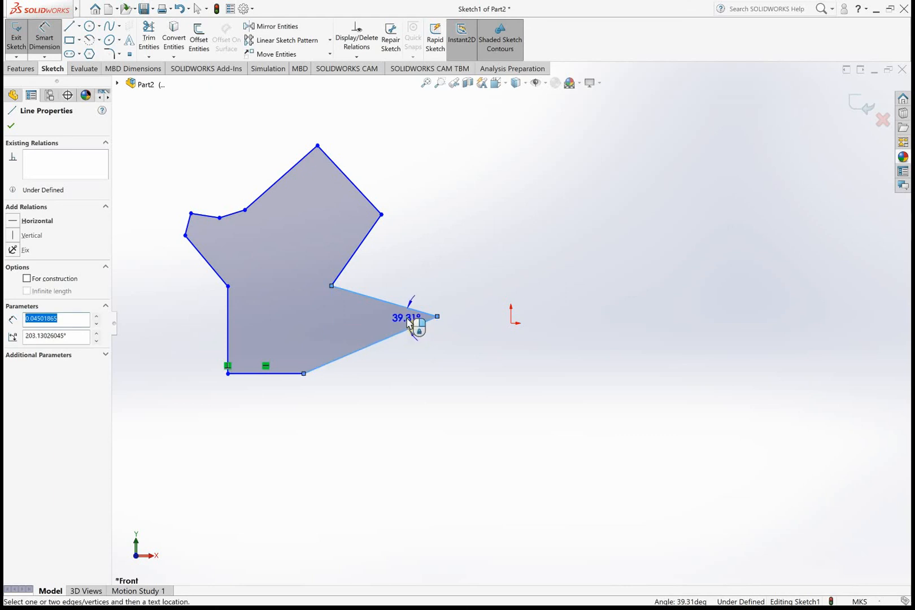
left_click(410, 323)
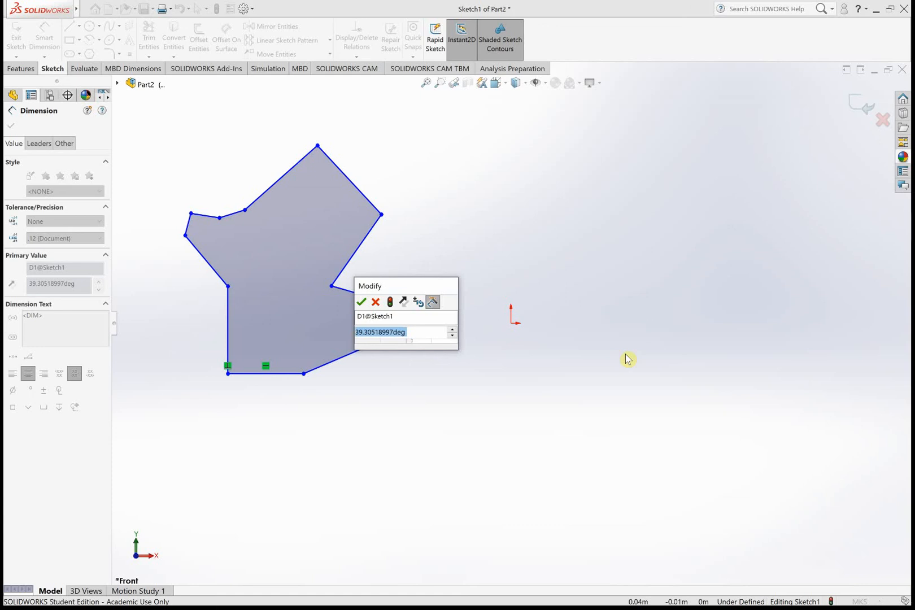
type("=")
key("BackSpace")
type("60")
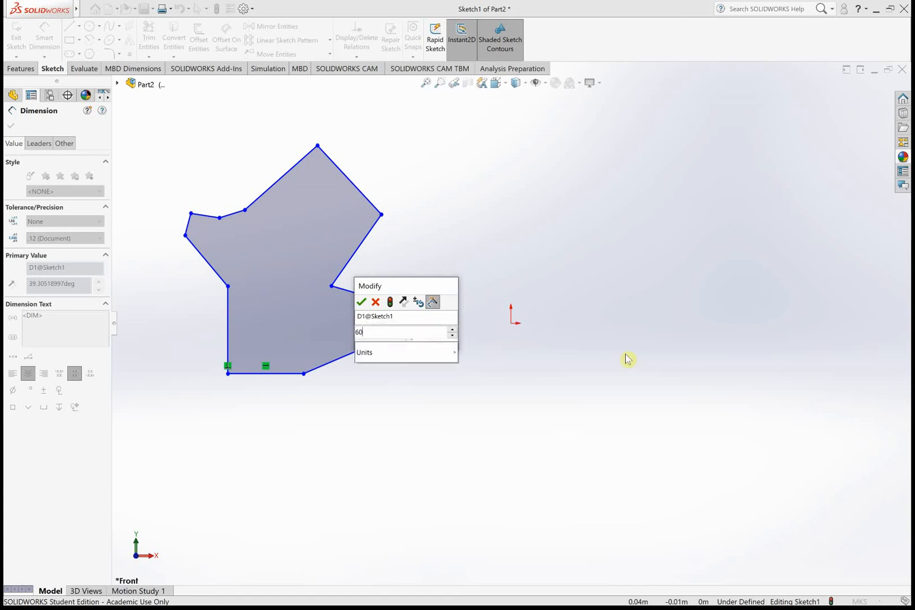
key("Return")
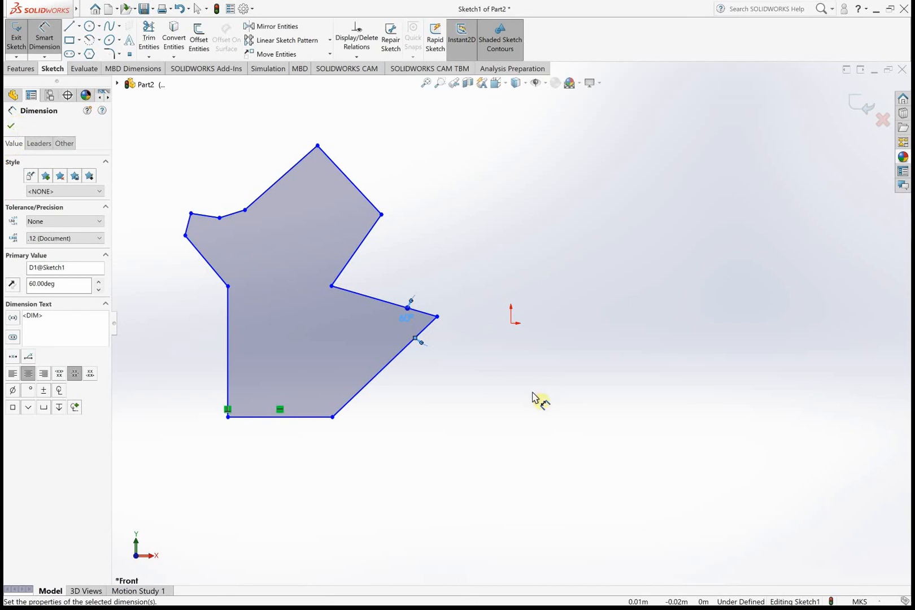
left_click(12, 126)
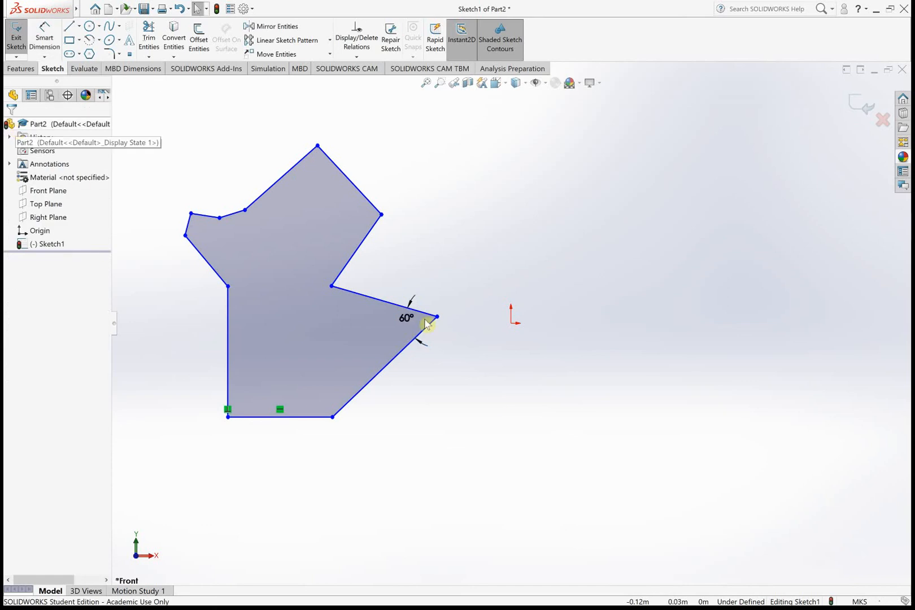
- Add an Equal relation between the two lines that form the 60° corner
left_click(386, 370)
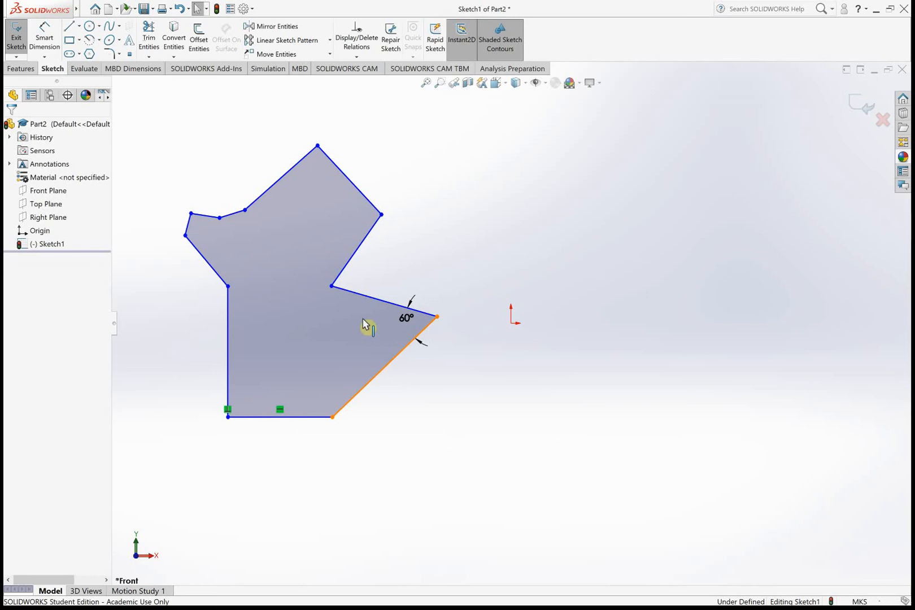
left_click(370, 302)
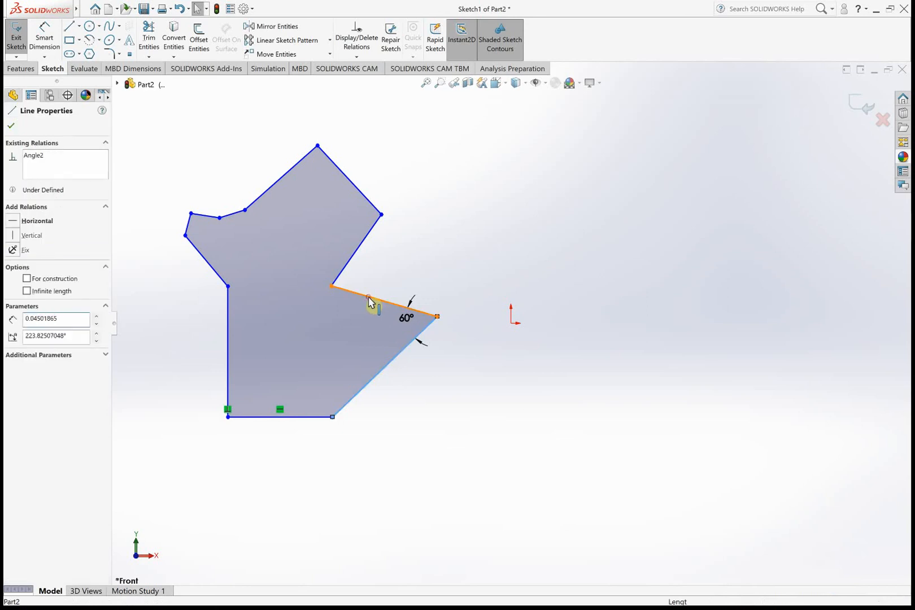
left_click(407, 345, "ctrl")
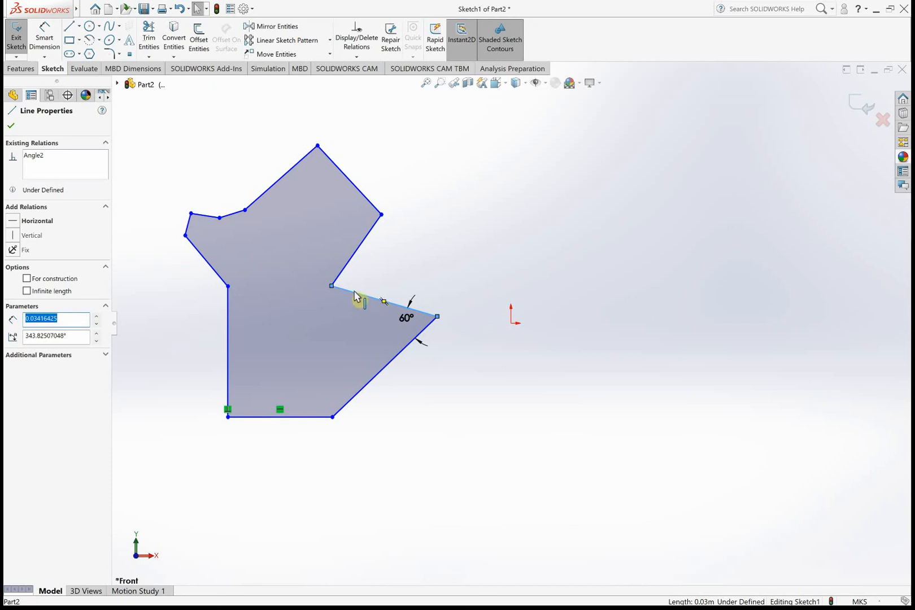
key("Escape")
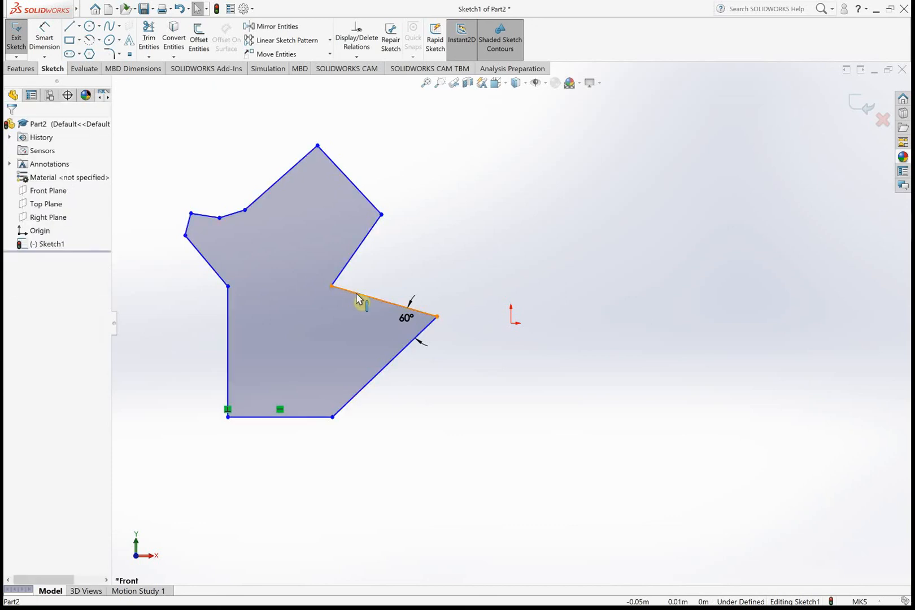
left_click(366, 307)
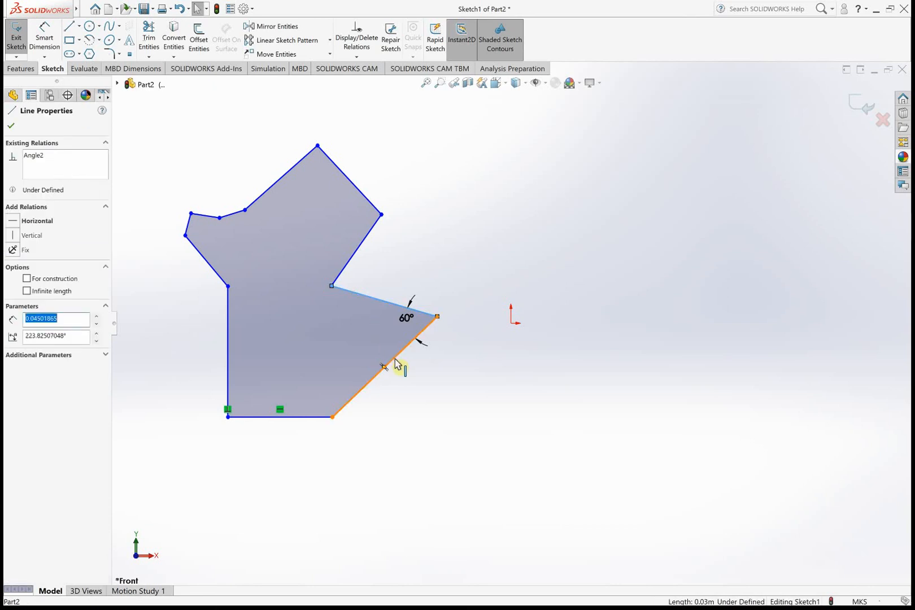
left_click(397, 364)
left_click(382, 306, "ctrl")
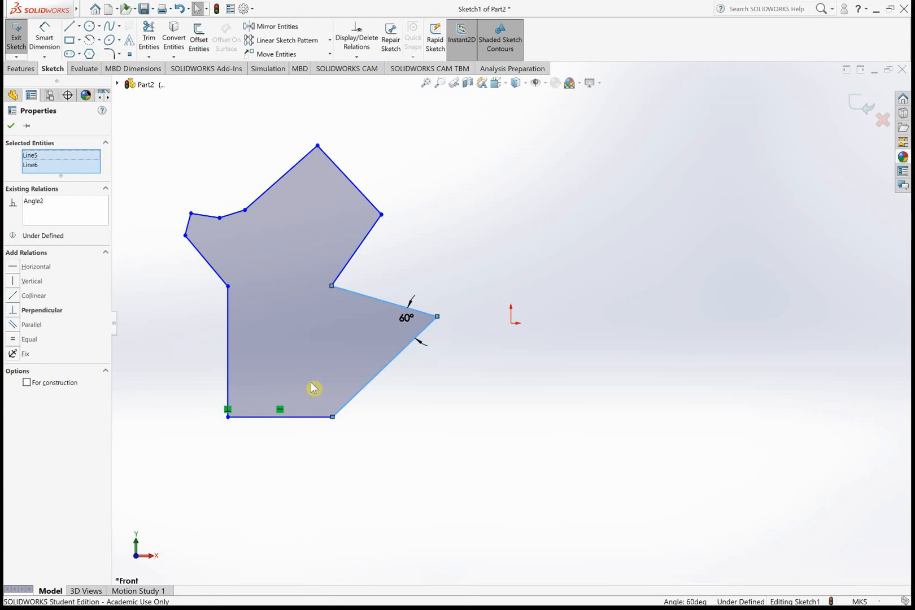
left_click(29, 341)
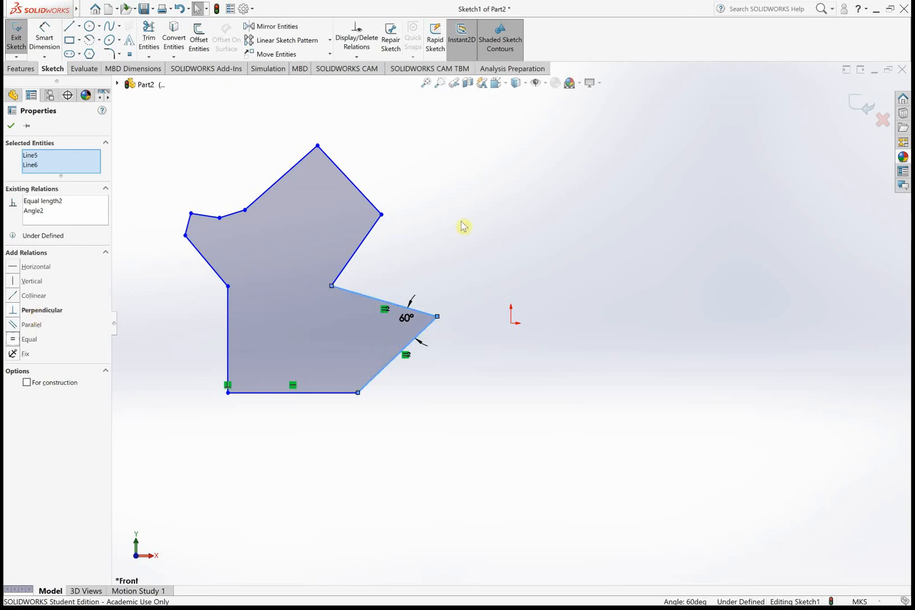
left_click(362, 246, "ctrl")
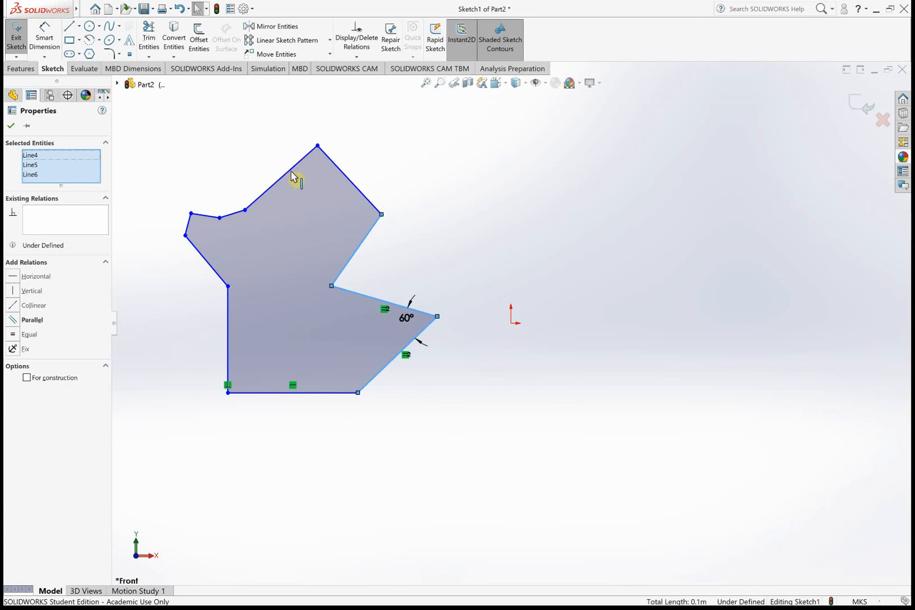
left_click(292, 172)
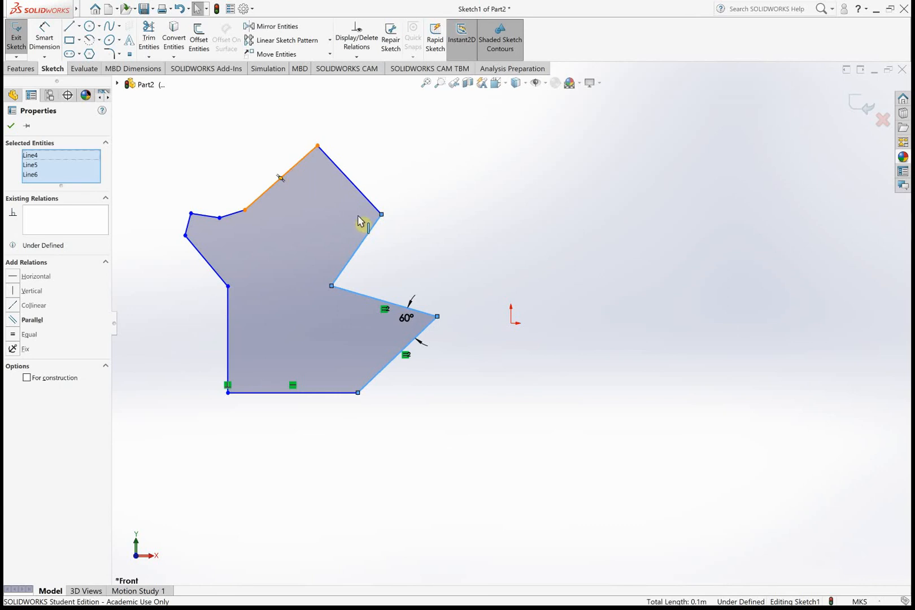
left_click(368, 243, "ctrl")
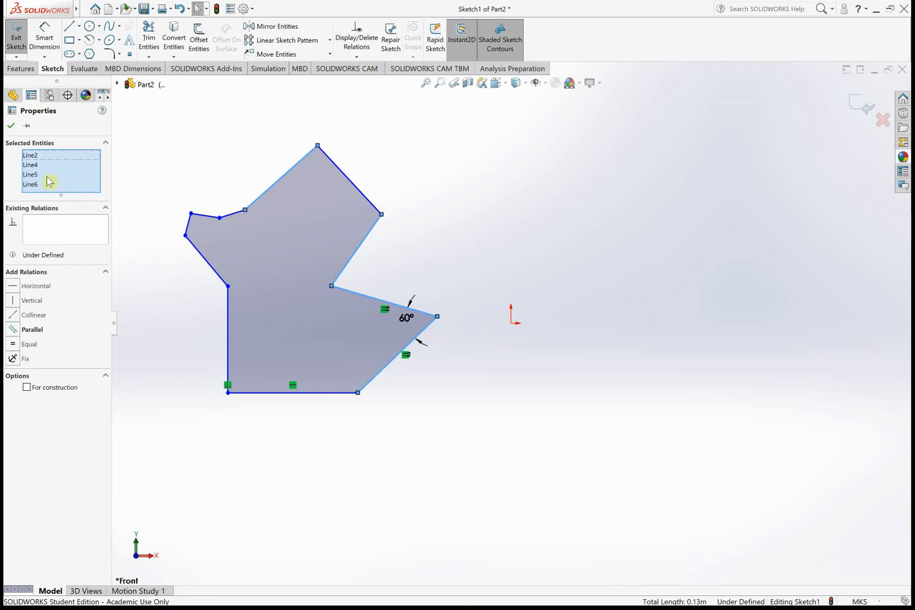
left_click(204, 151)
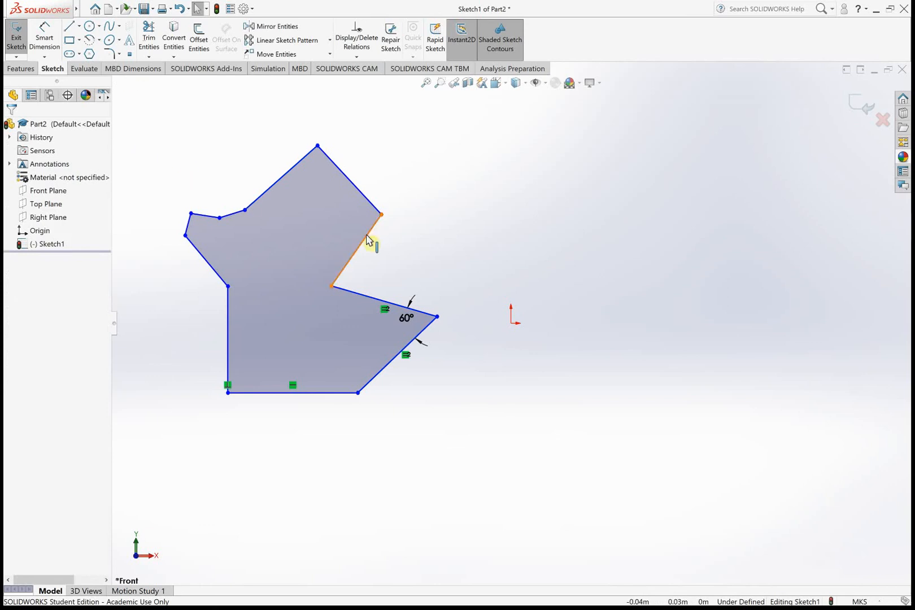
- Make the long upper-left slanted line parallel to the slanted line on the right, above the inner corner
left_click(367, 240)
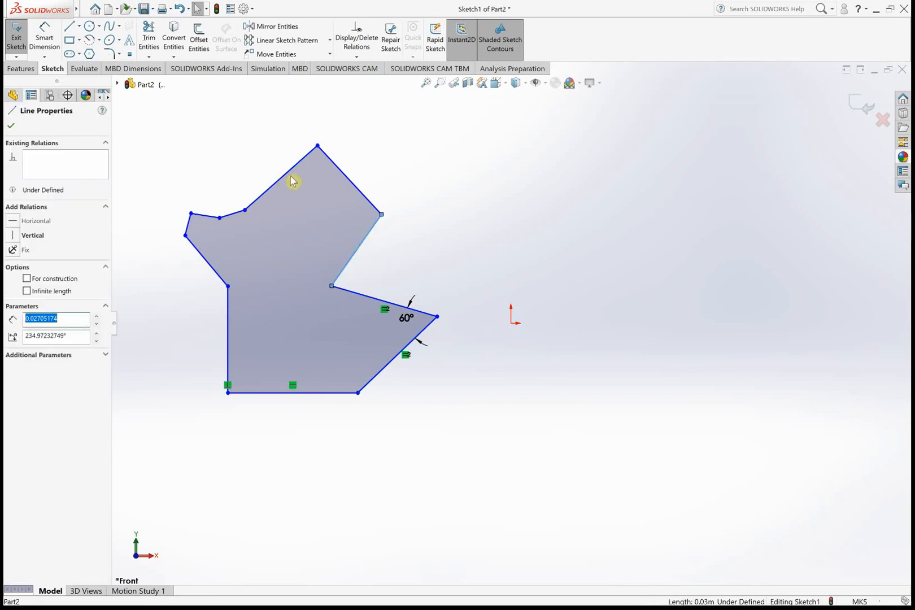
left_click(290, 171)
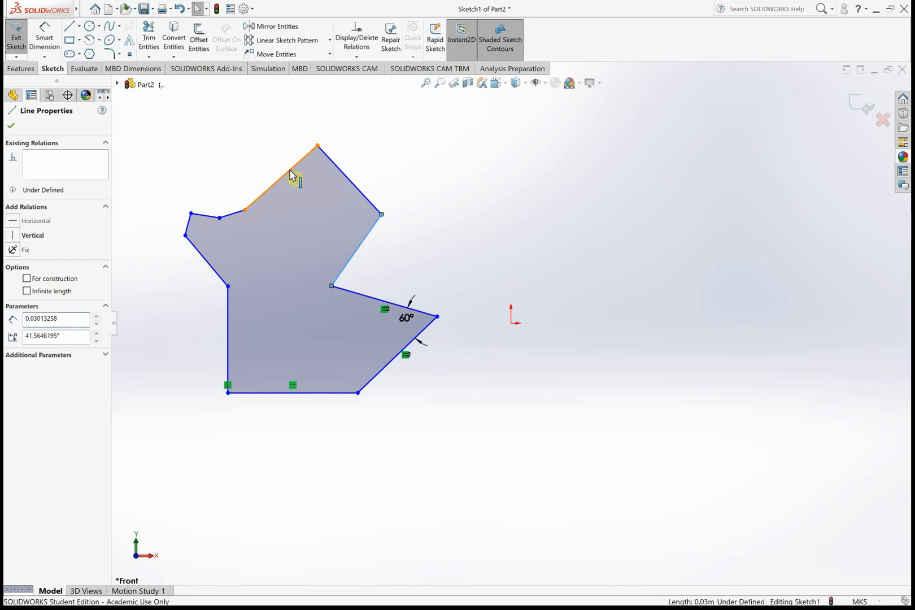
left_click(290, 171, "ctrl")
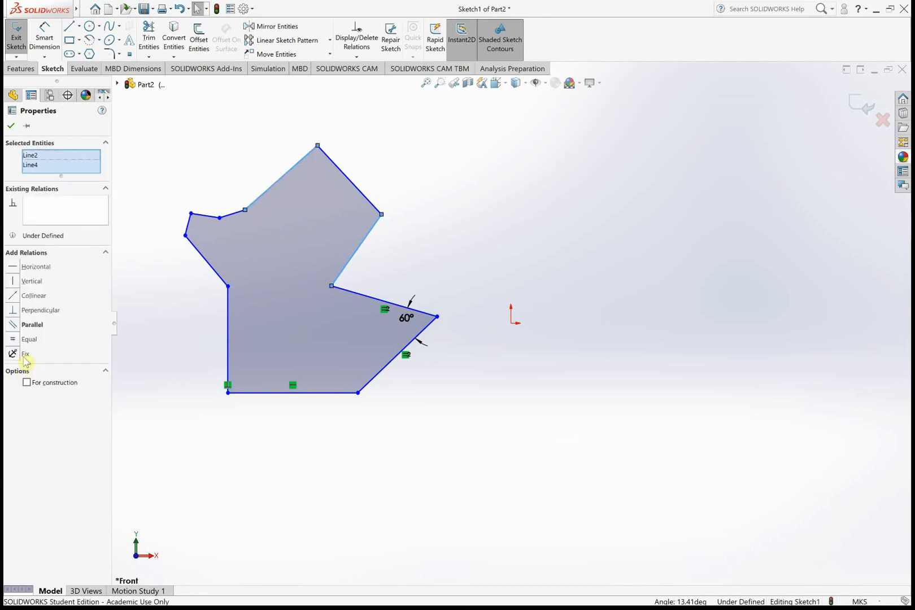
left_click(36, 326)
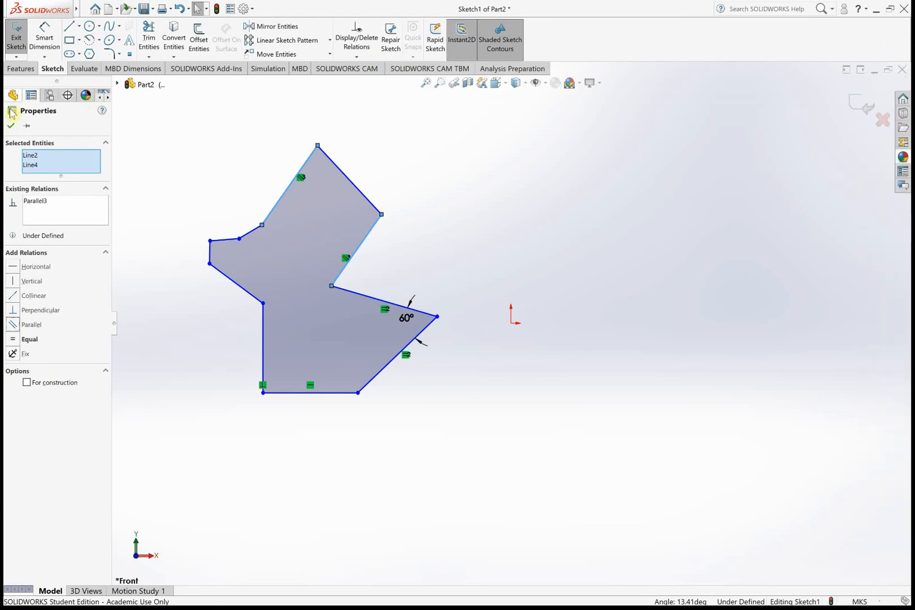
left_click(11, 126)
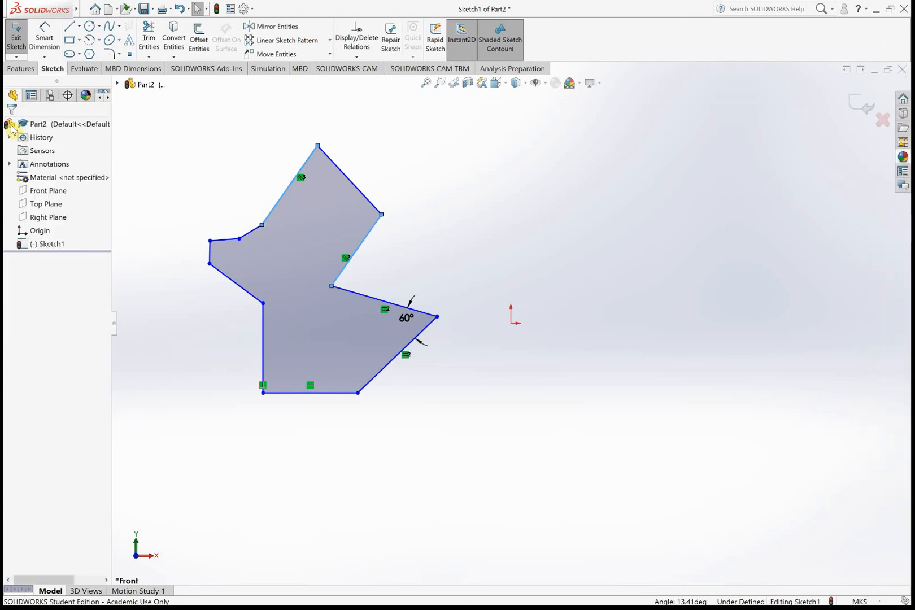